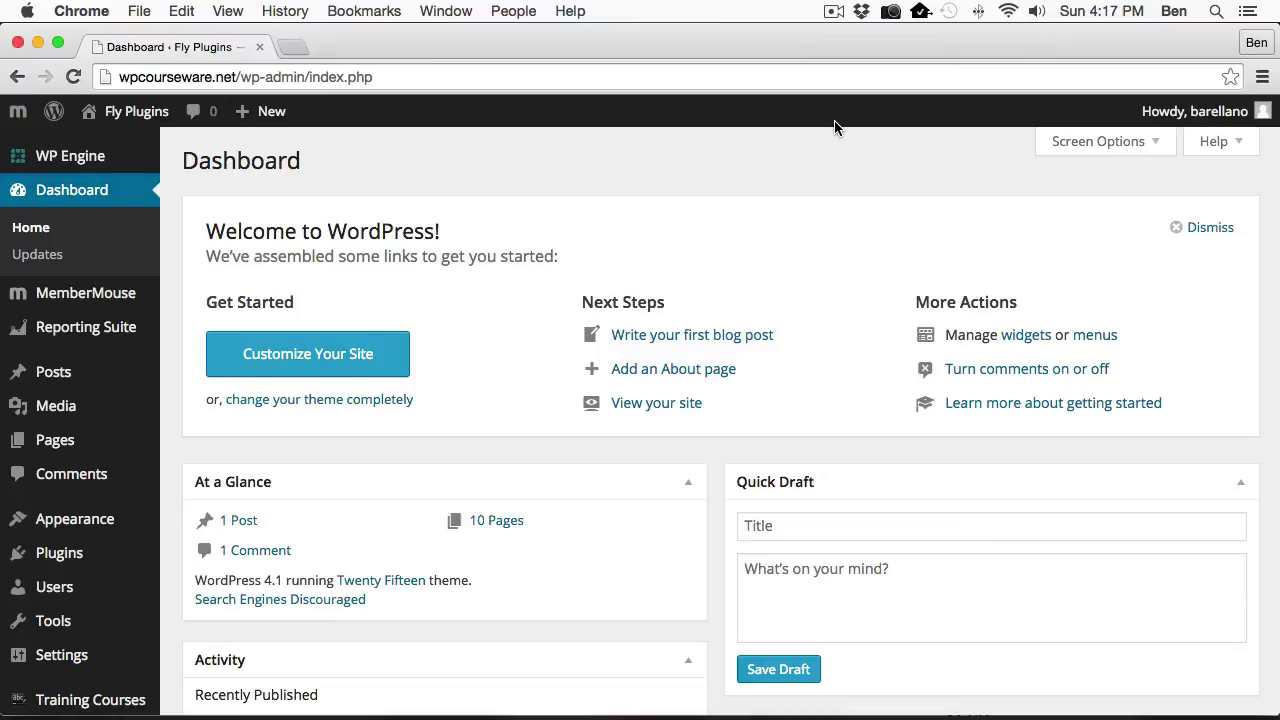
# Check the Plugins list for active WP Courseware 3.2 and MemberMouse Add On 1.1.
pyautogui.click(30, 553)
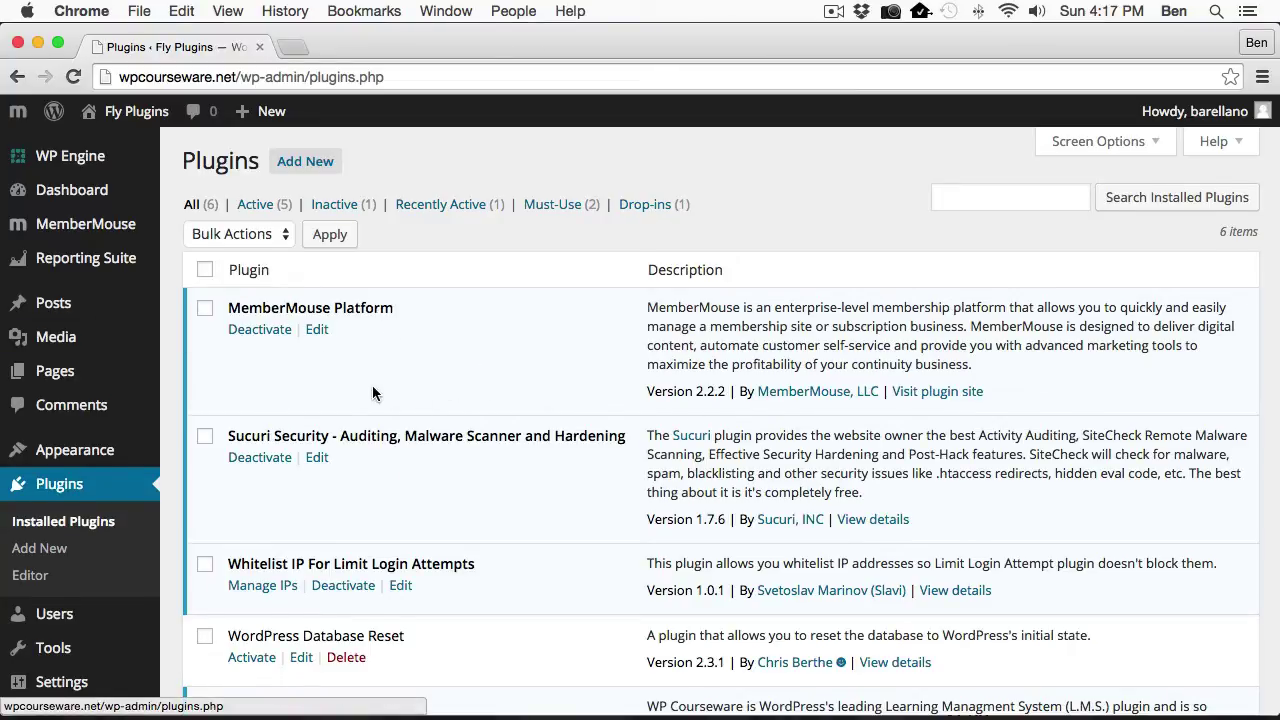
pyautogui.scroll(-5, 376, 396)
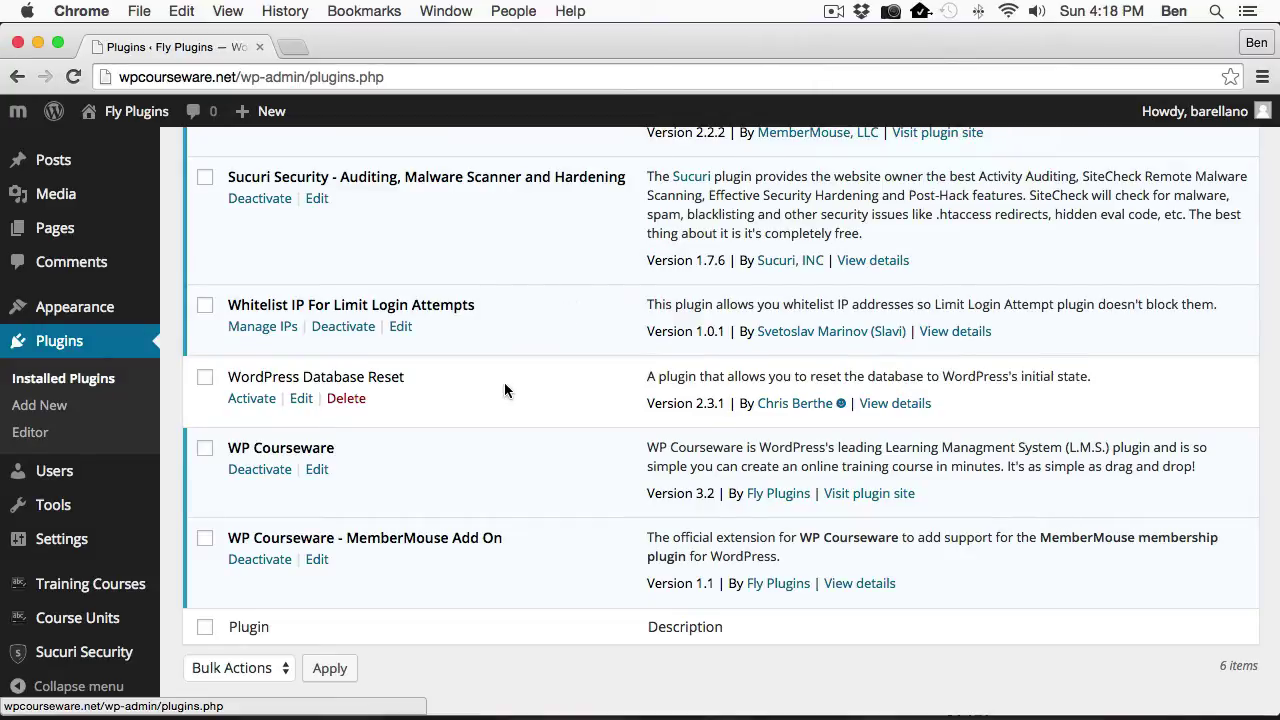
pyautogui.scroll(3, 123, 360)
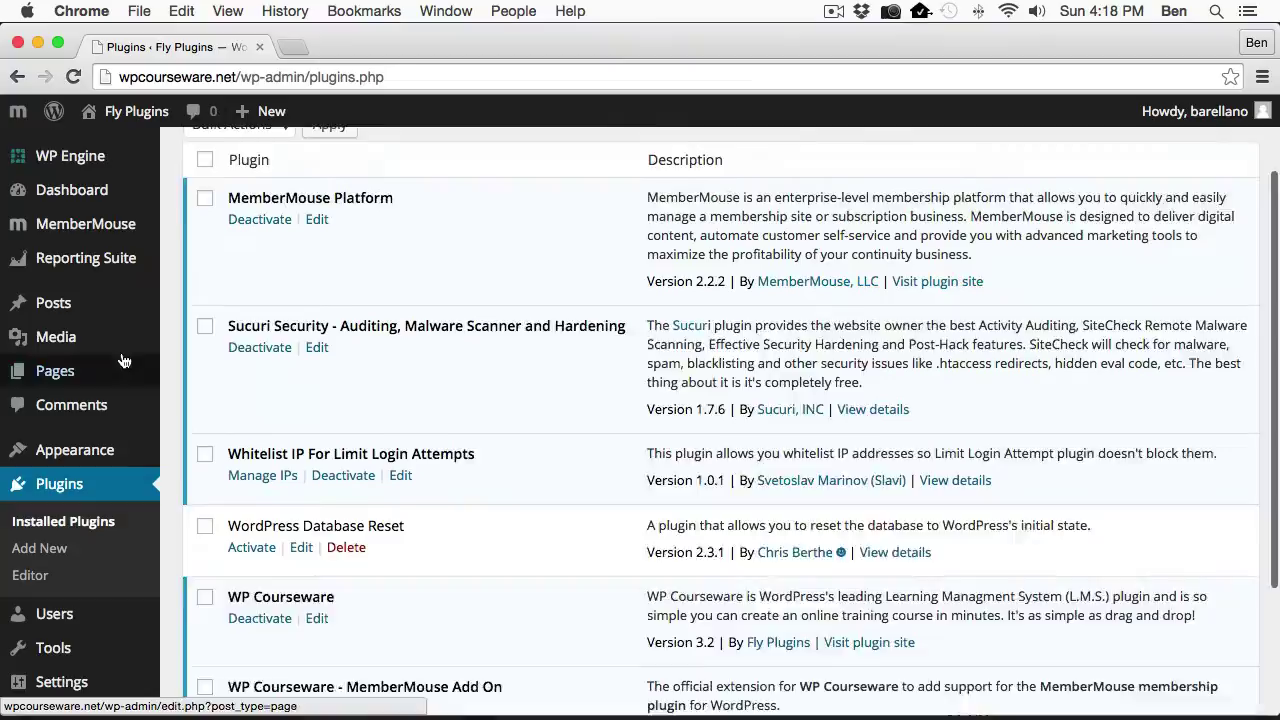
pyautogui.scroll(2, 123, 360)
pyautogui.moveTo(120, 226)
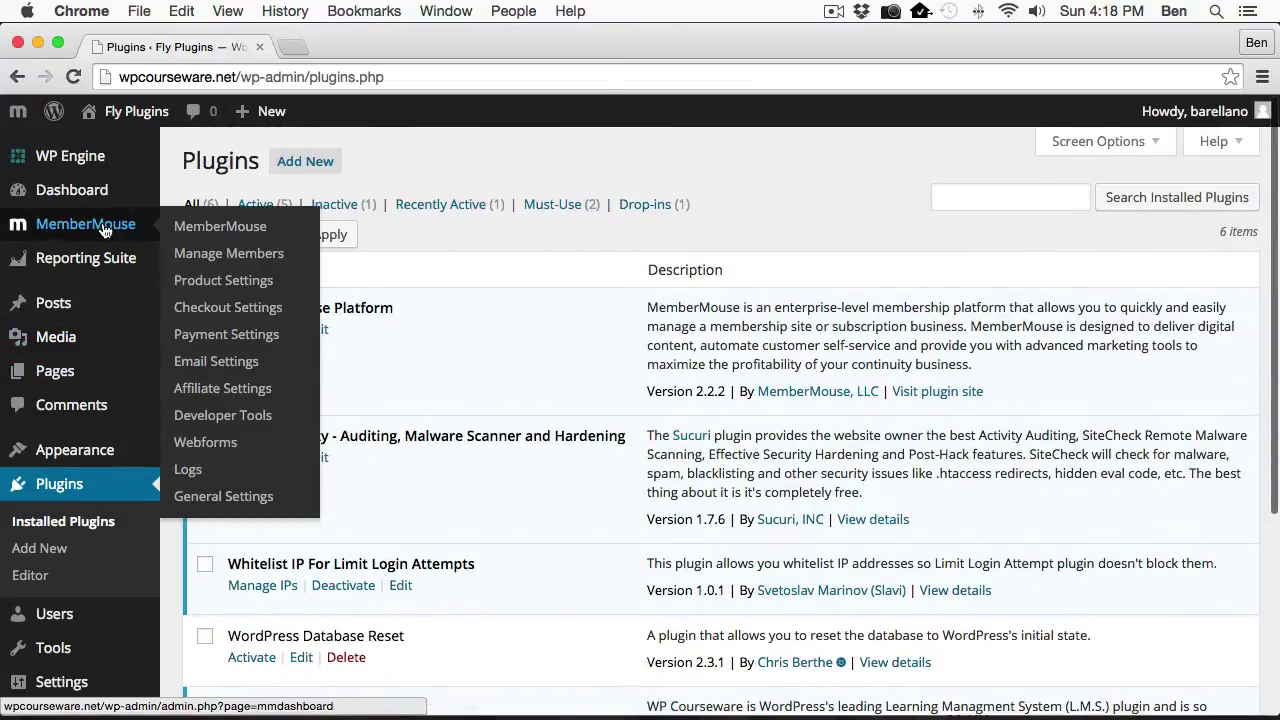
# Review the Associated Access column on the MemberMouse Product Settings Products tab.
pyautogui.click(207, 287)
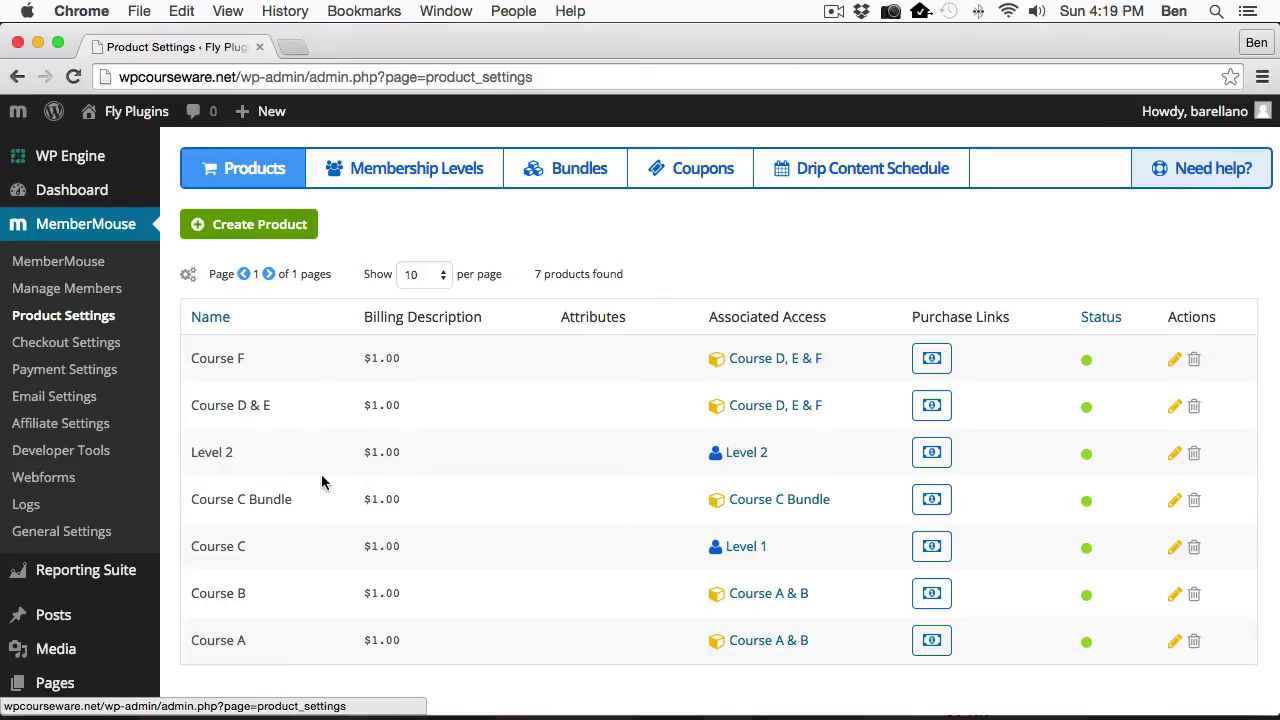
pyautogui.scroll(-4, 110, 522)
pyautogui.scroll(-3, 113, 520)
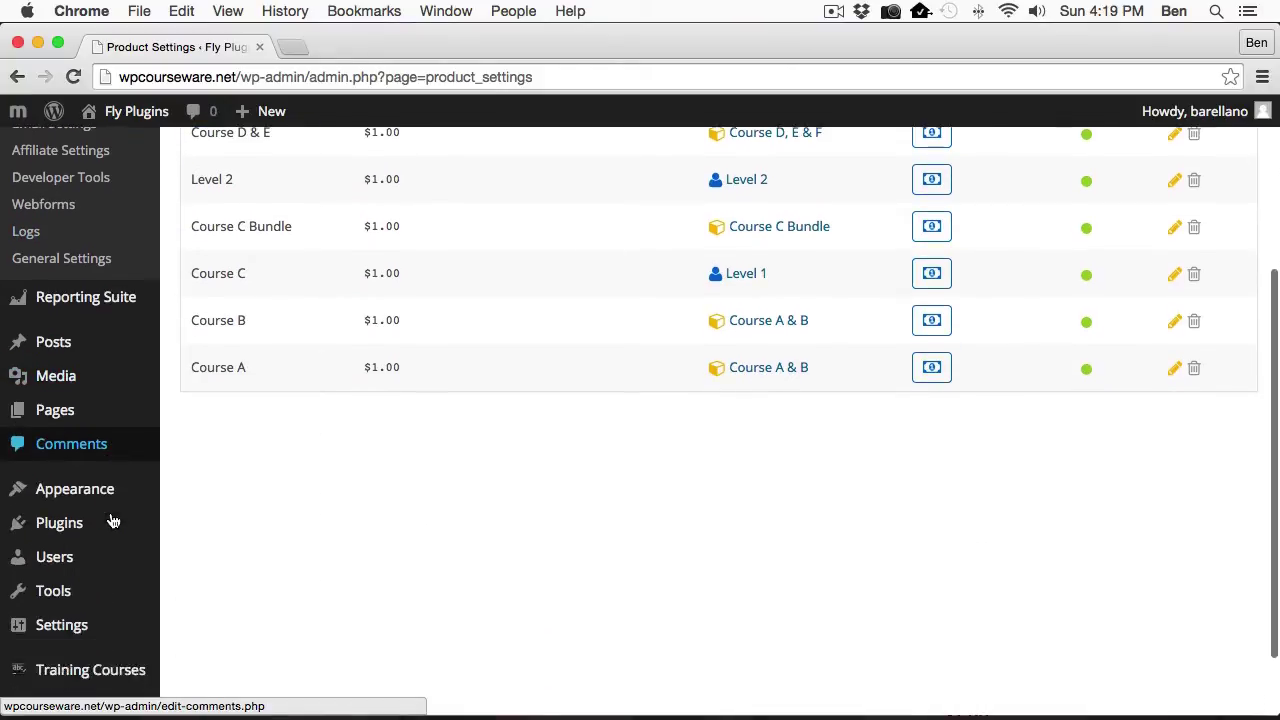
# Scroll My Training Courses from Course A through Course F, checking each course's MemberMouse access.
pyautogui.click(100, 584)
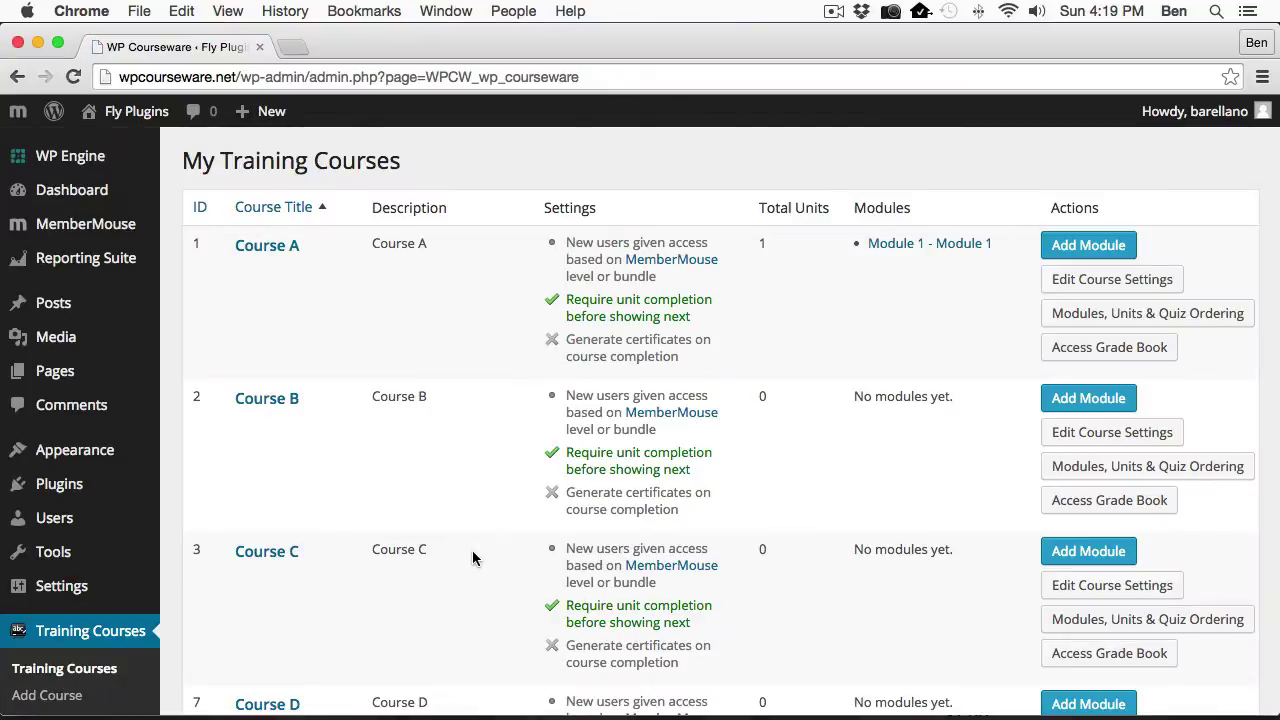
pyautogui.scroll(-2, 466, 560)
pyautogui.scroll(-8, 472, 558)
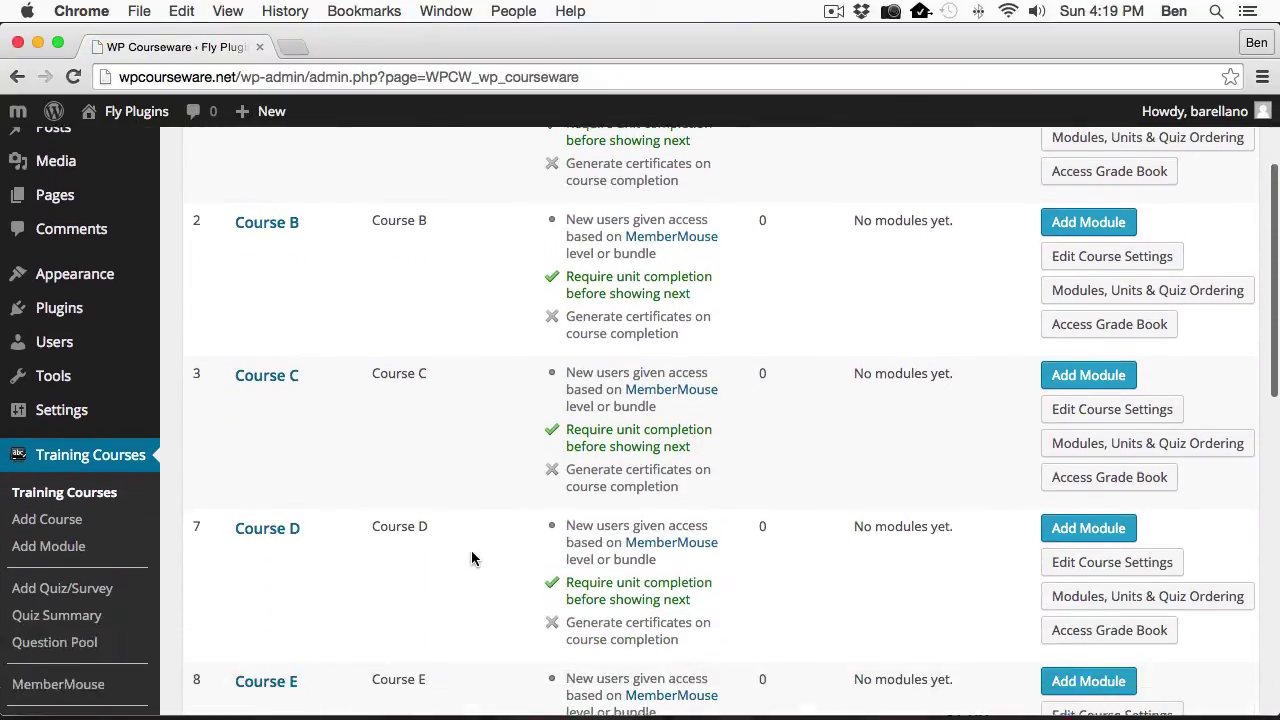
pyautogui.scroll(-9, 472, 558)
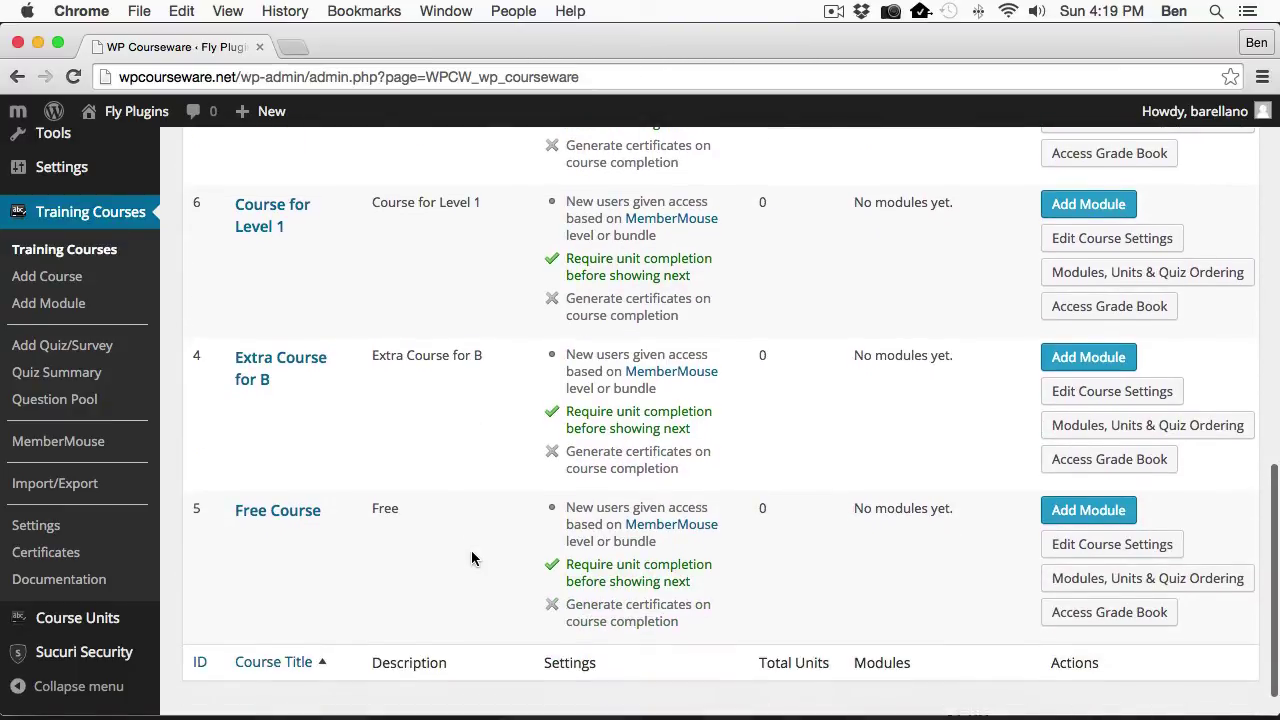
pyautogui.scroll(20, 472, 558)
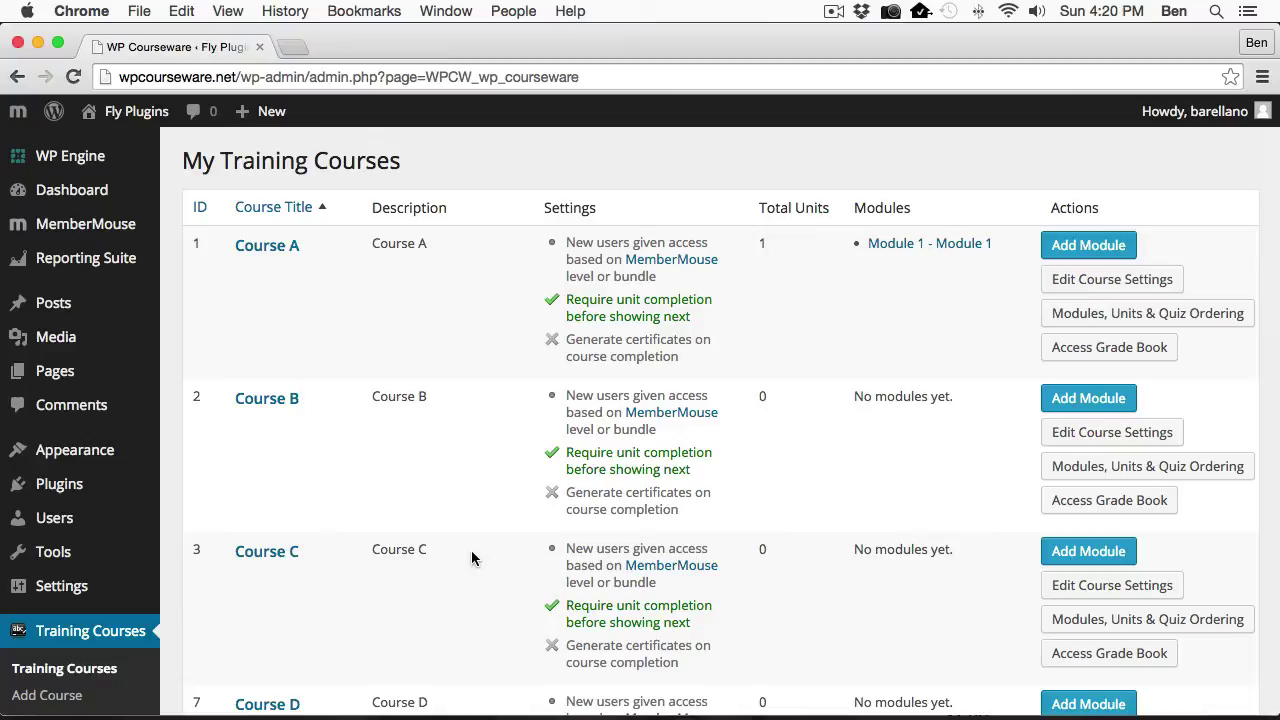
pyautogui.scroll(-5, 357, 482)
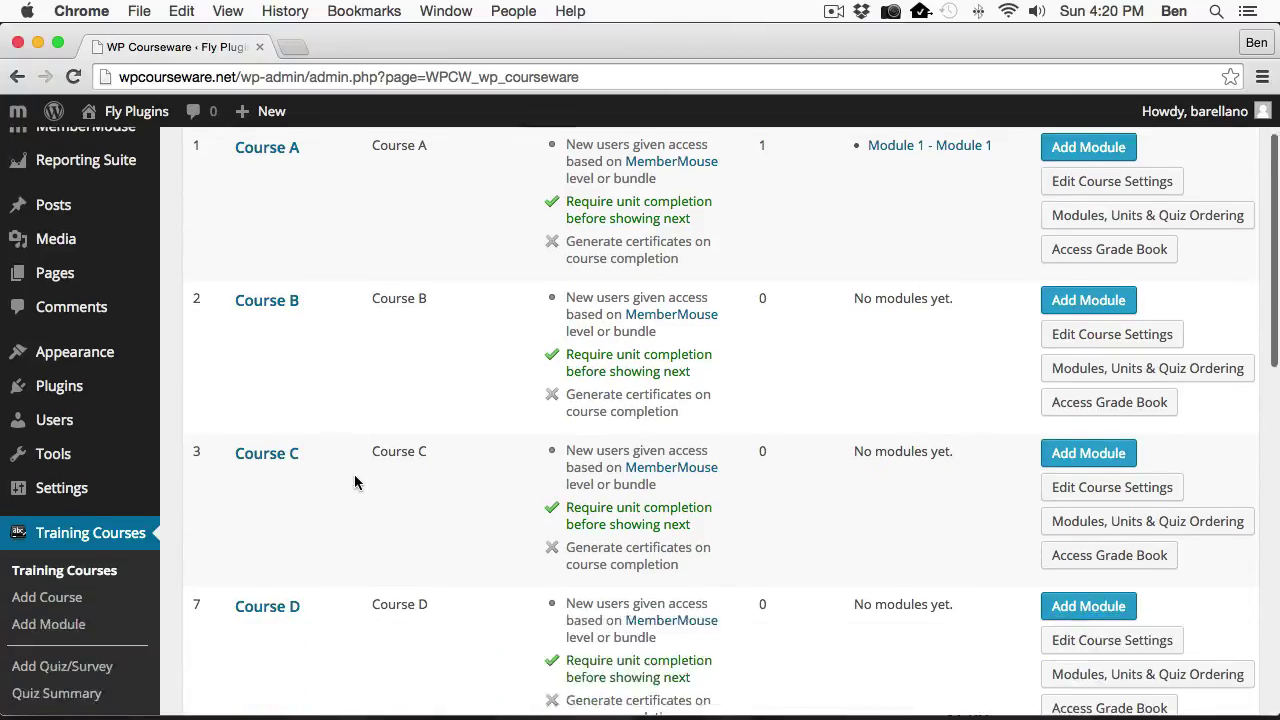
pyautogui.scroll(-5, 357, 482)
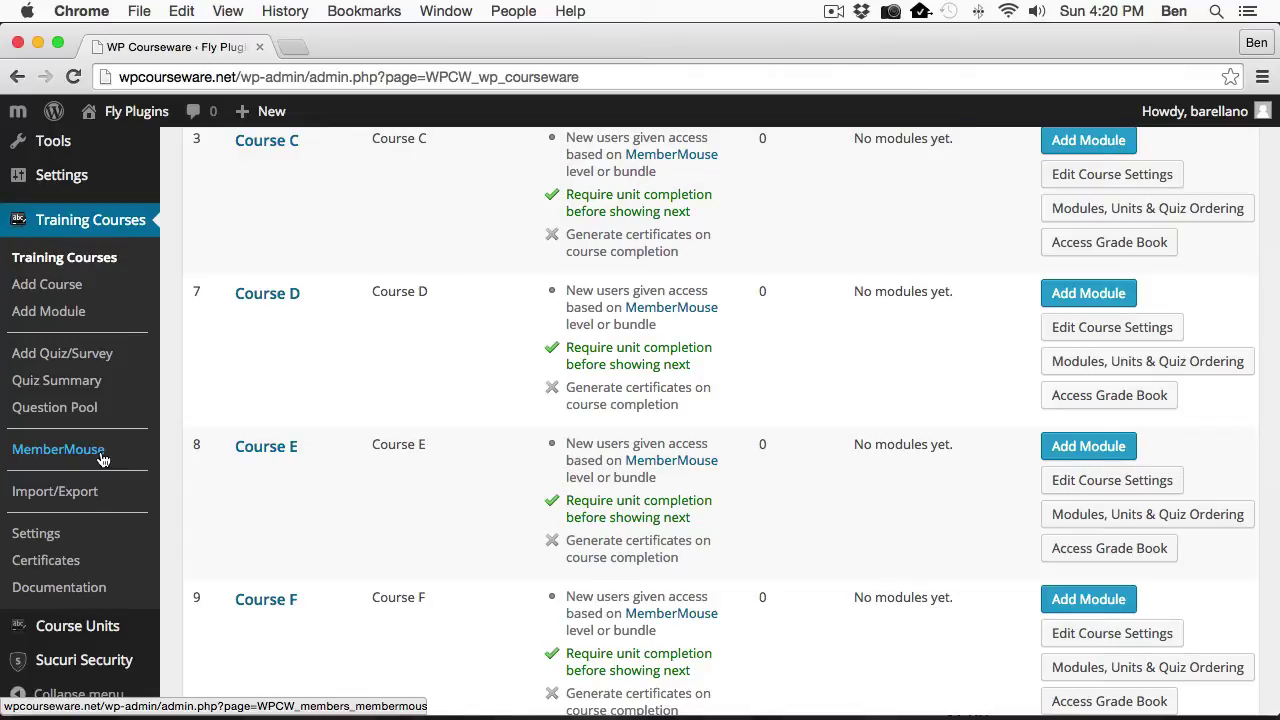
# Open the MemberMouse course access settings and scroll through the bundle and level summary table.
pyautogui.click(37, 455)
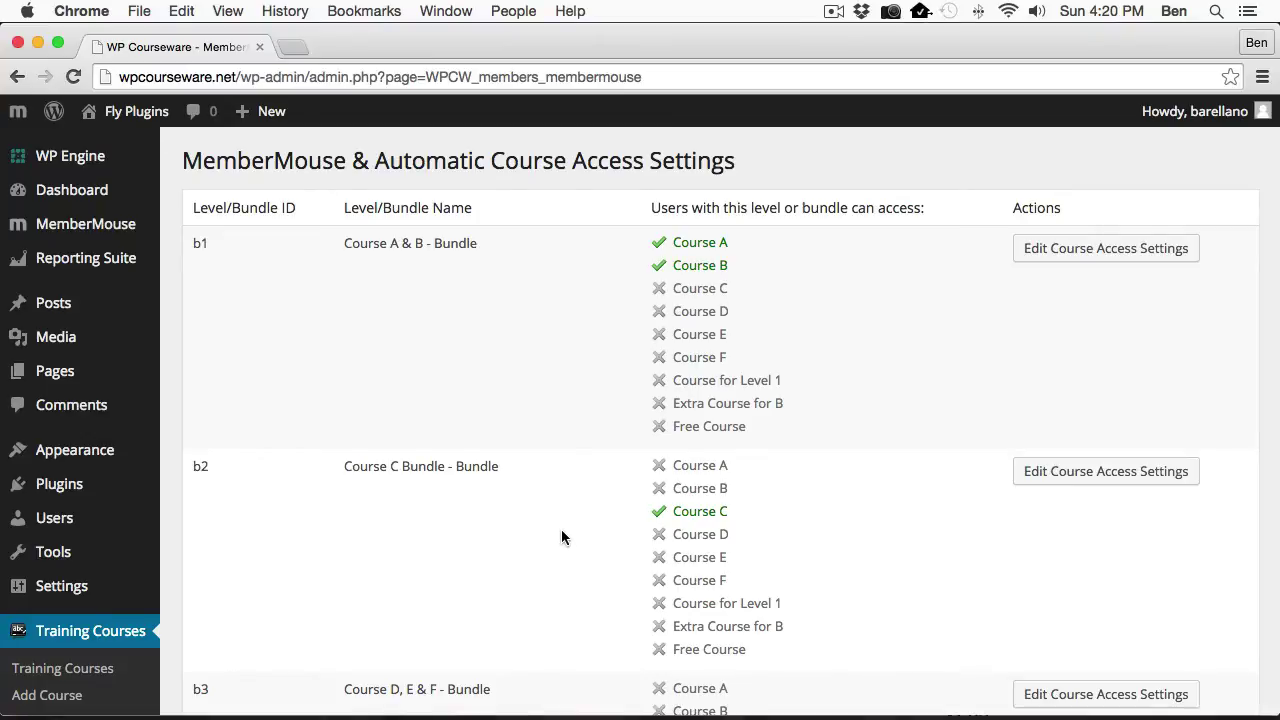
pyautogui.scroll(-1, 470, 440)
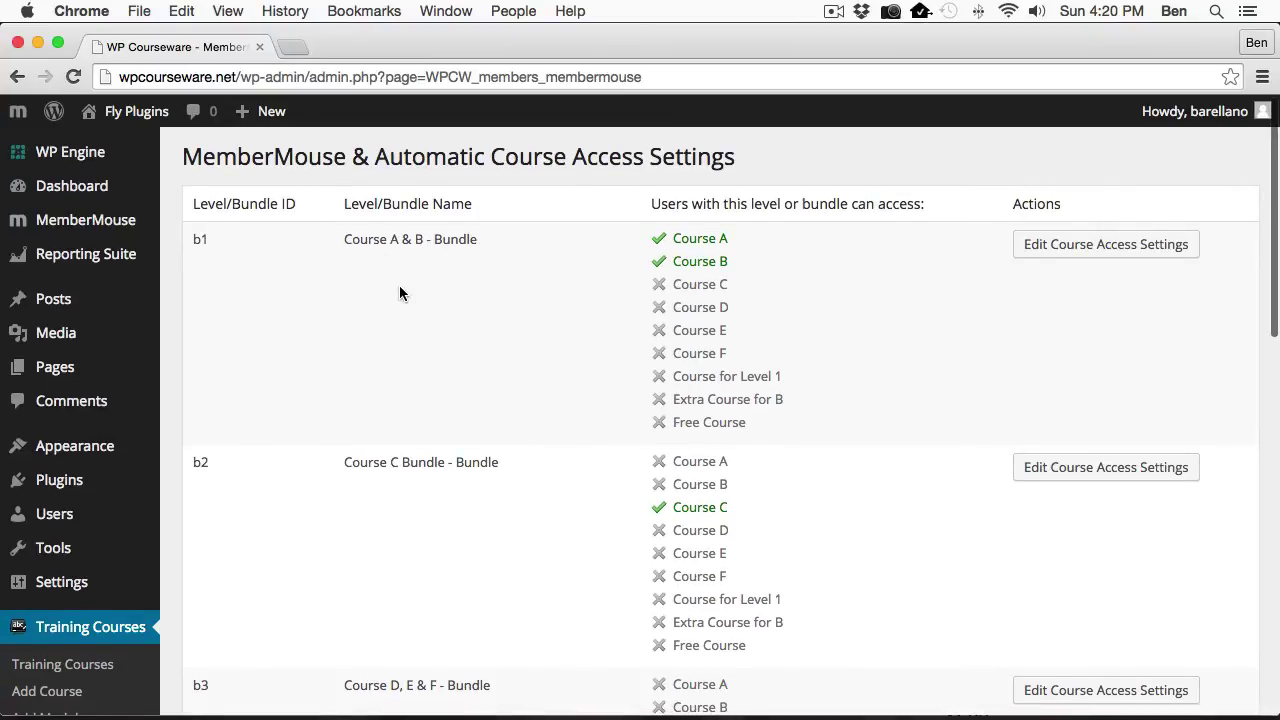
pyautogui.scroll(-2, 399, 289)
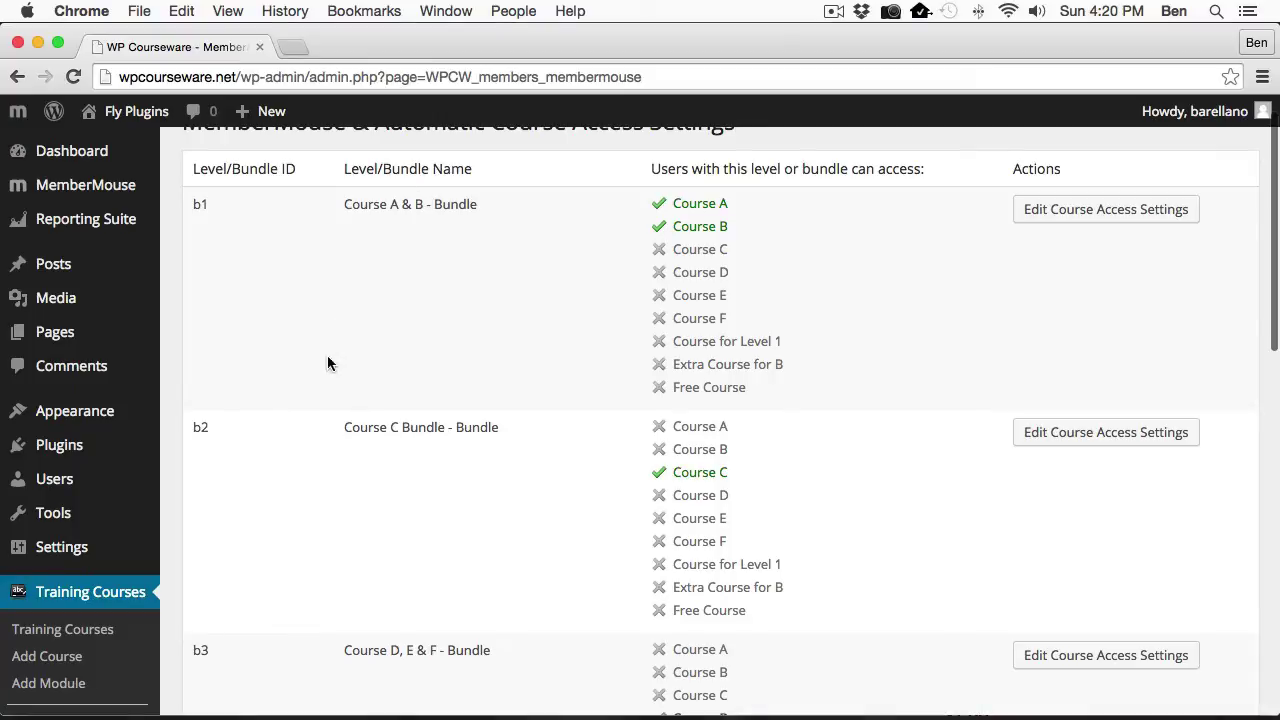
pyautogui.scroll(-10, 319, 470)
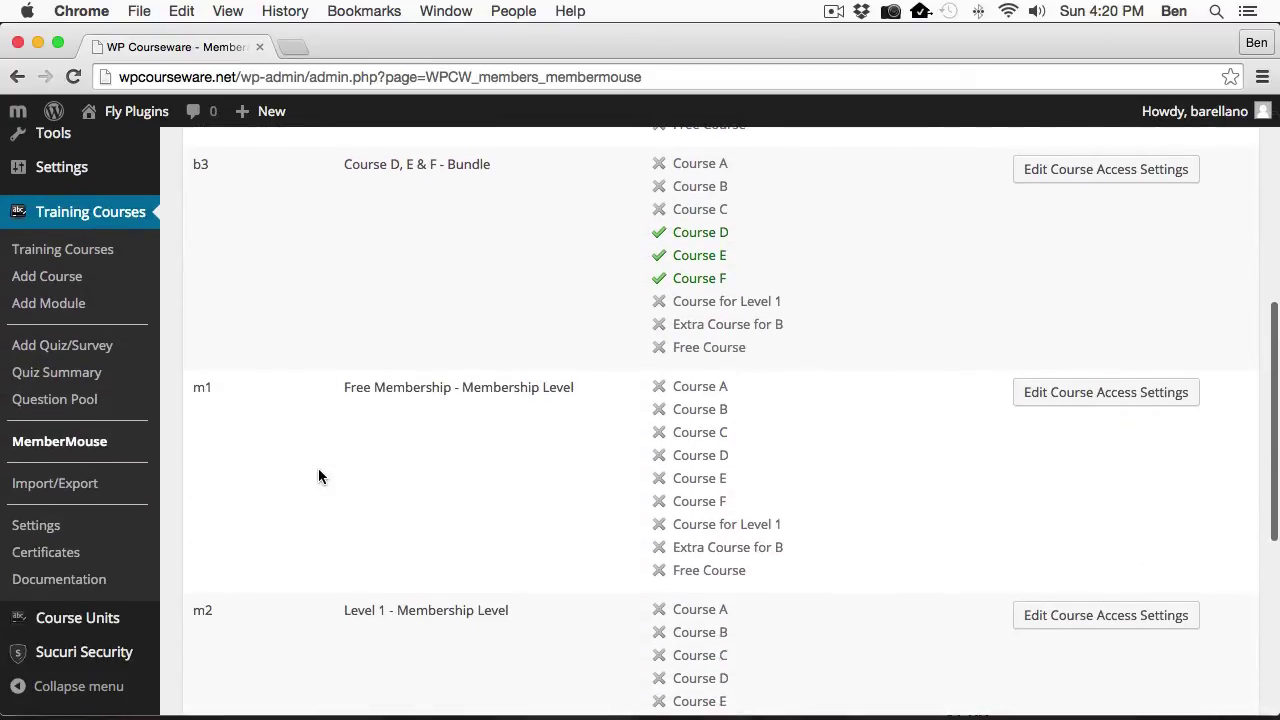
pyautogui.scroll(-3, 318, 470)
pyautogui.scroll(-3, 414, 543)
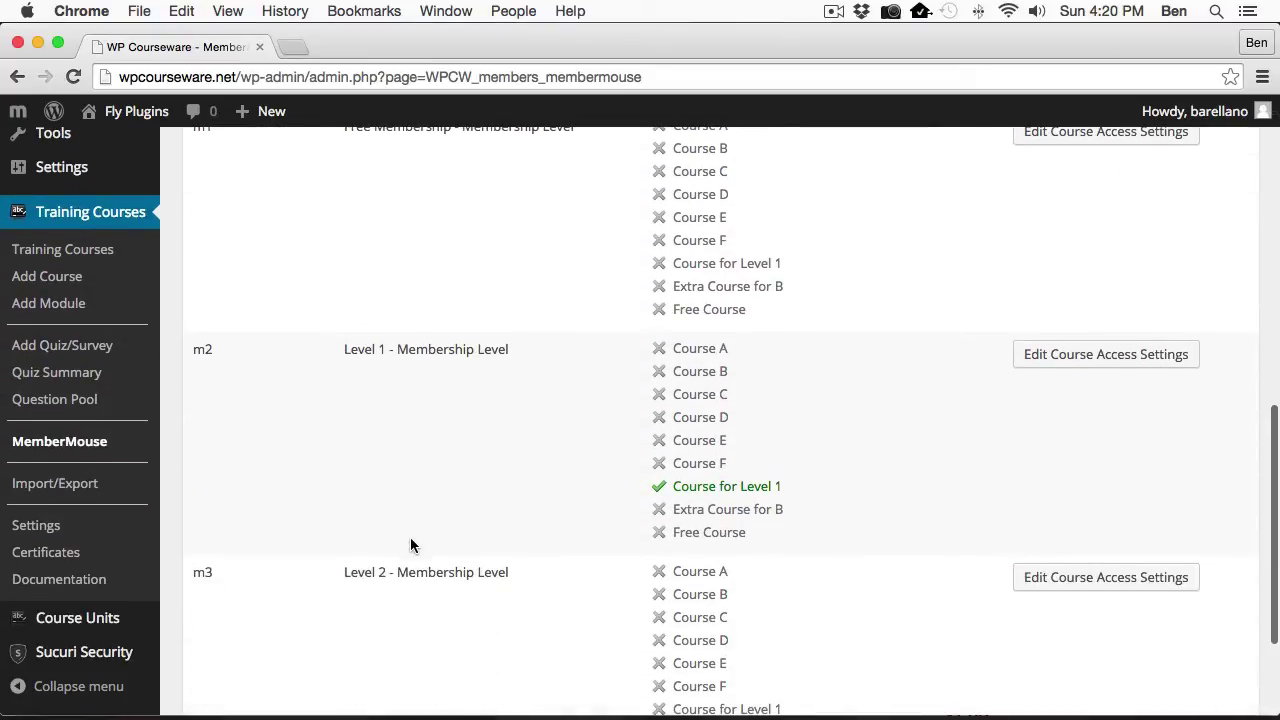
pyautogui.scroll(-3, 411, 540)
pyautogui.scroll(5, 409, 533)
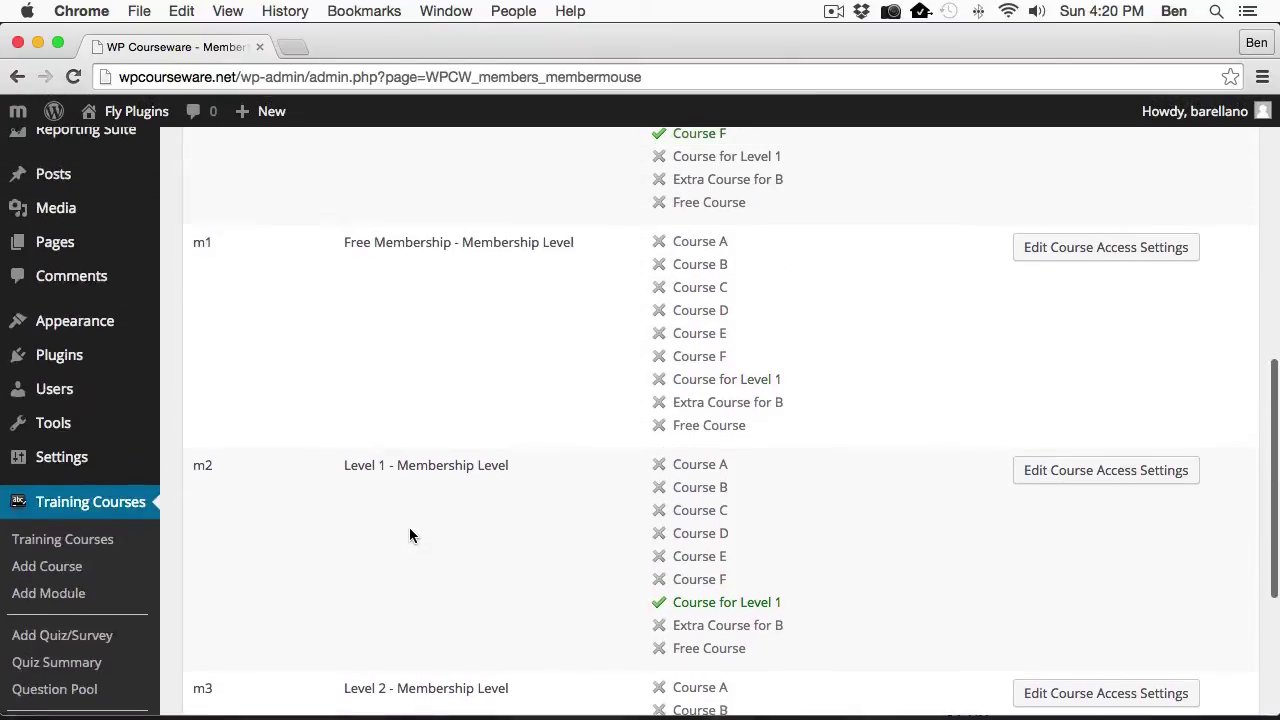
pyautogui.scroll(10, 409, 535)
pyautogui.scroll(-3, 465, 551)
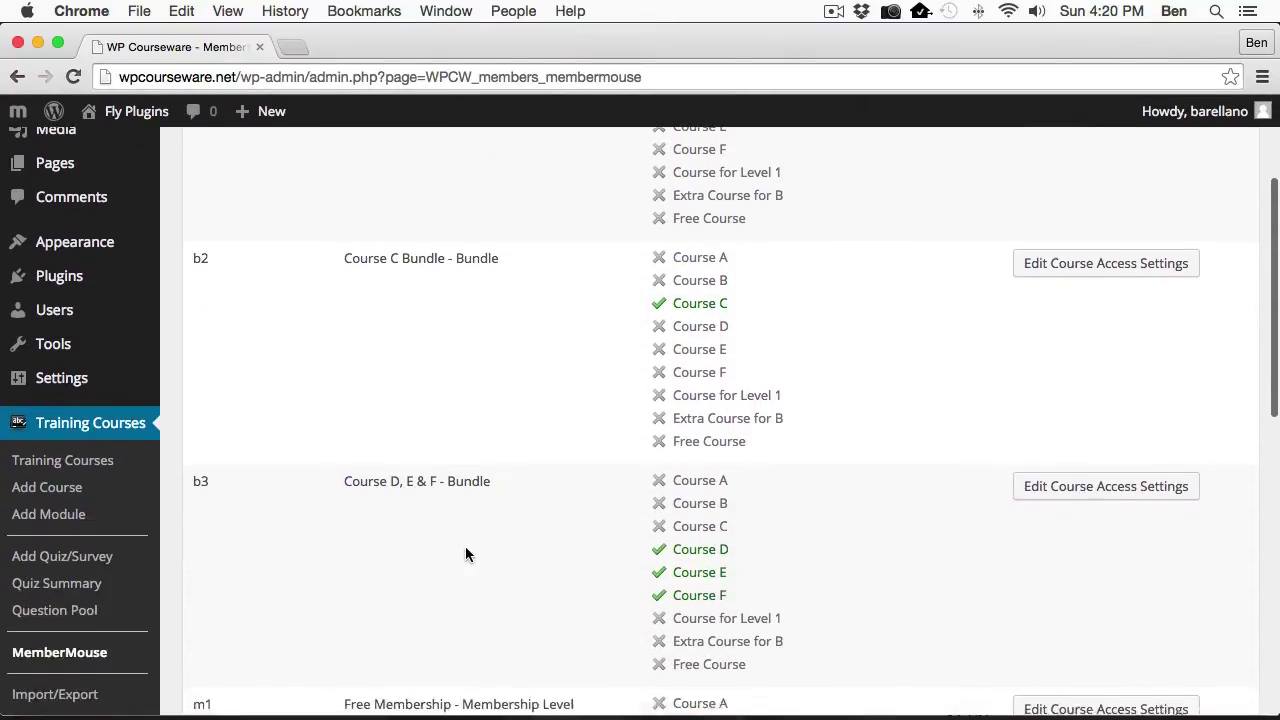
pyautogui.scroll(5, 465, 553)
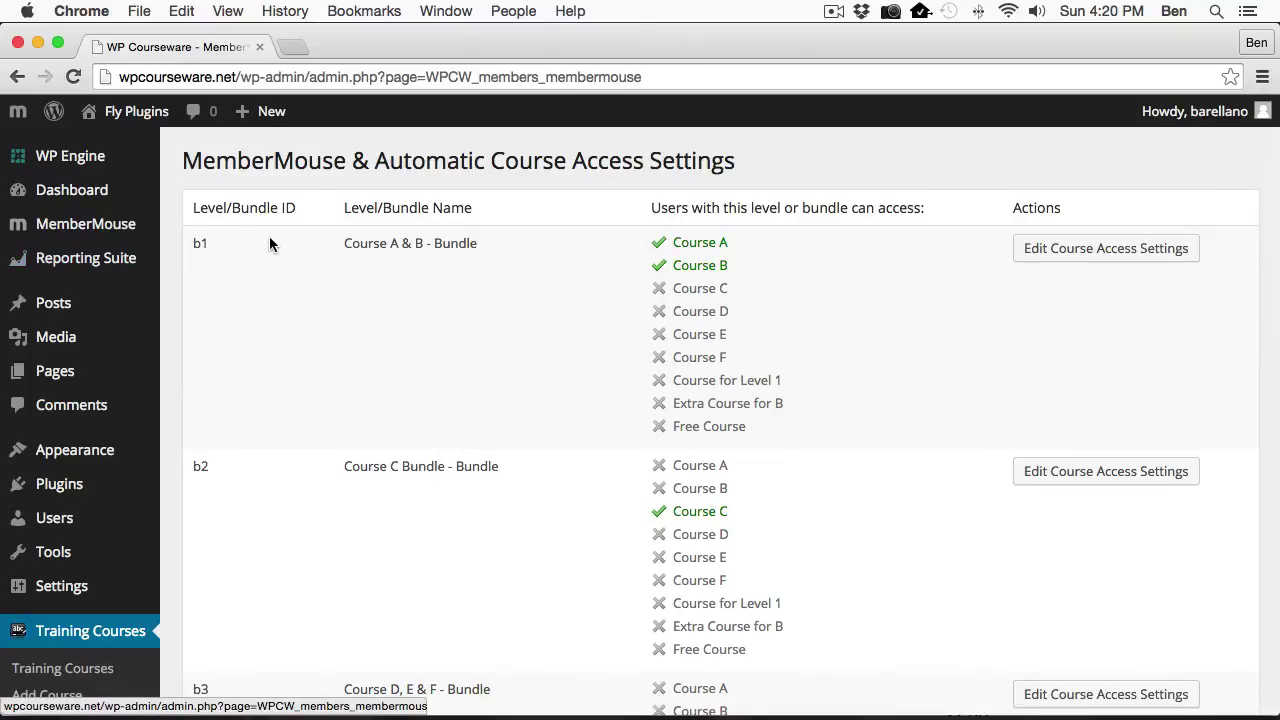
# Highlight bundle ID b1 for the Course A & B bundle, then scroll back to the table's top.
pyautogui.moveTo(200, 243); pyautogui.dragTo(196, 247)
pyautogui.click(196, 247)
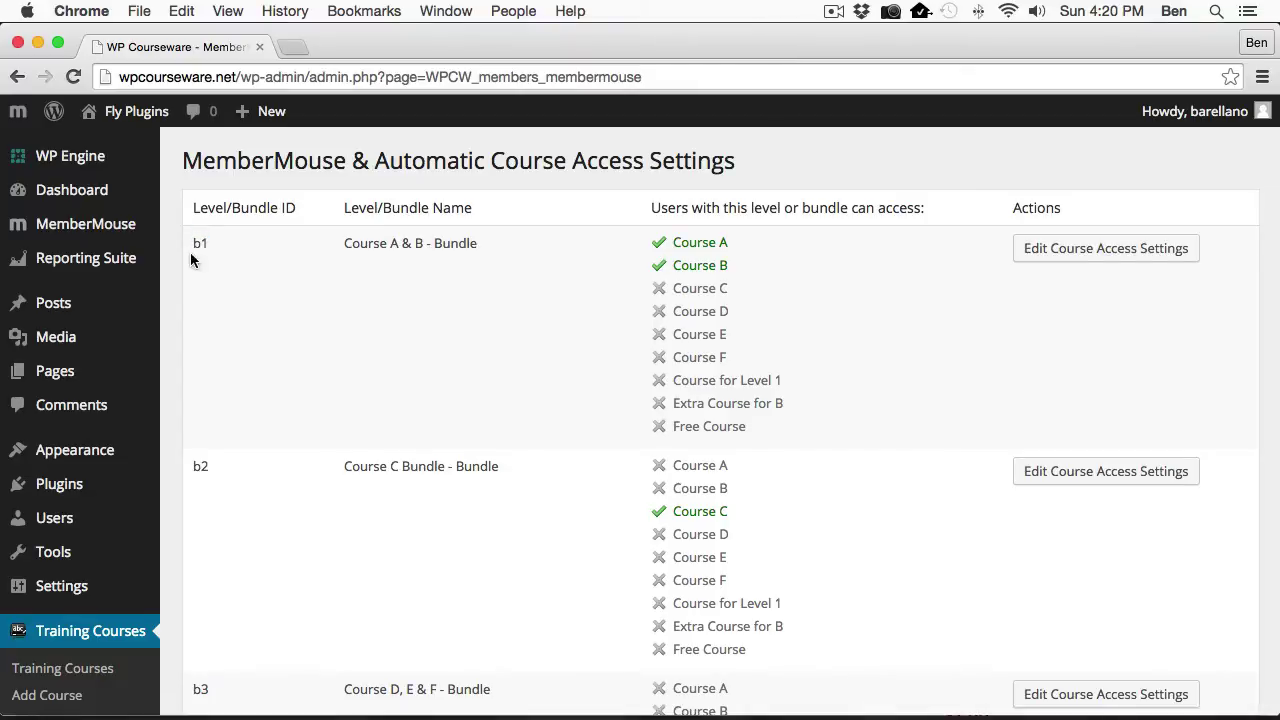
pyautogui.moveTo(199, 245); pyautogui.dragTo(208, 245)
pyautogui.click(797, 298)
pyautogui.scroll(-3, 801, 343)
pyautogui.scroll(-8, 801, 343)
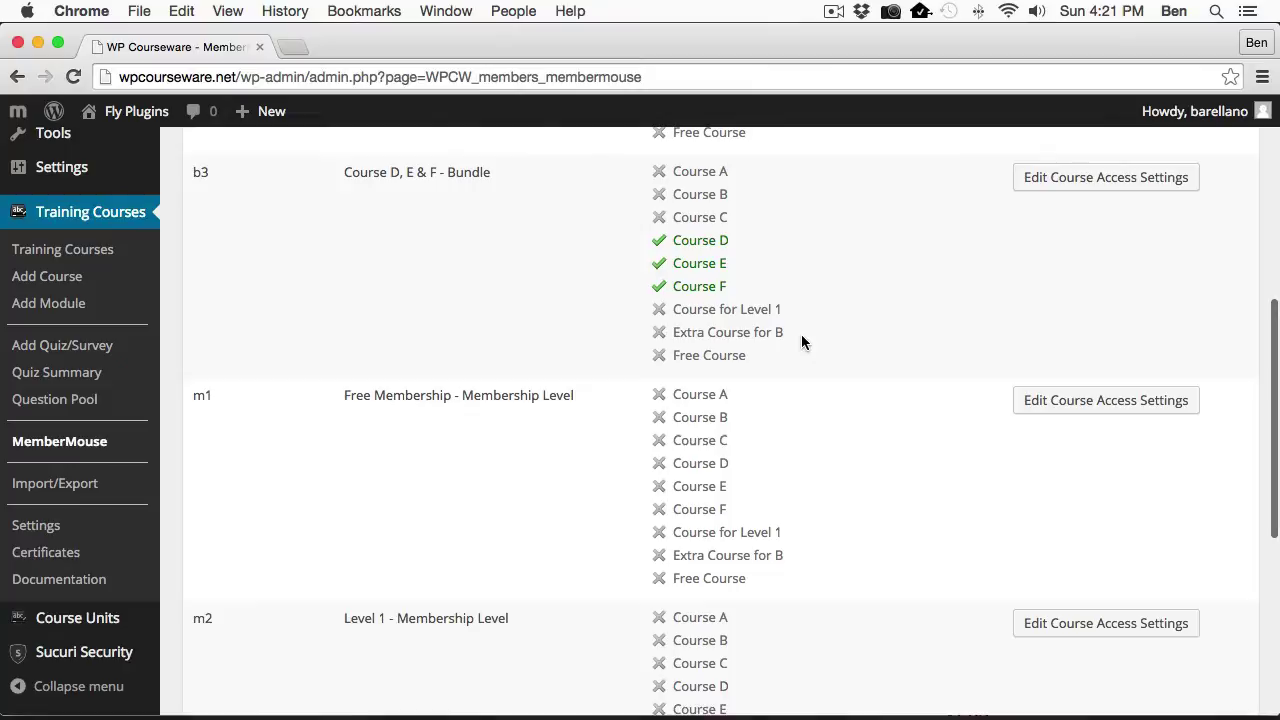
pyautogui.scroll(-9, 801, 343)
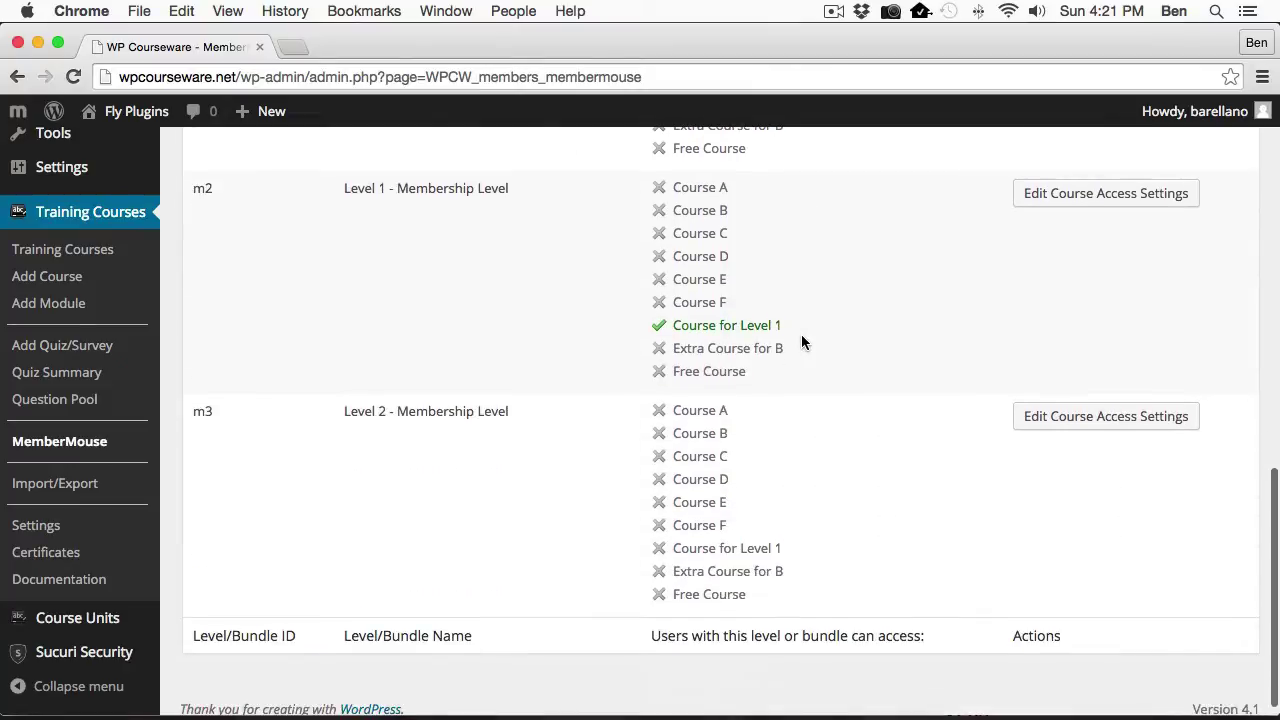
pyautogui.scroll(3, 729, 425)
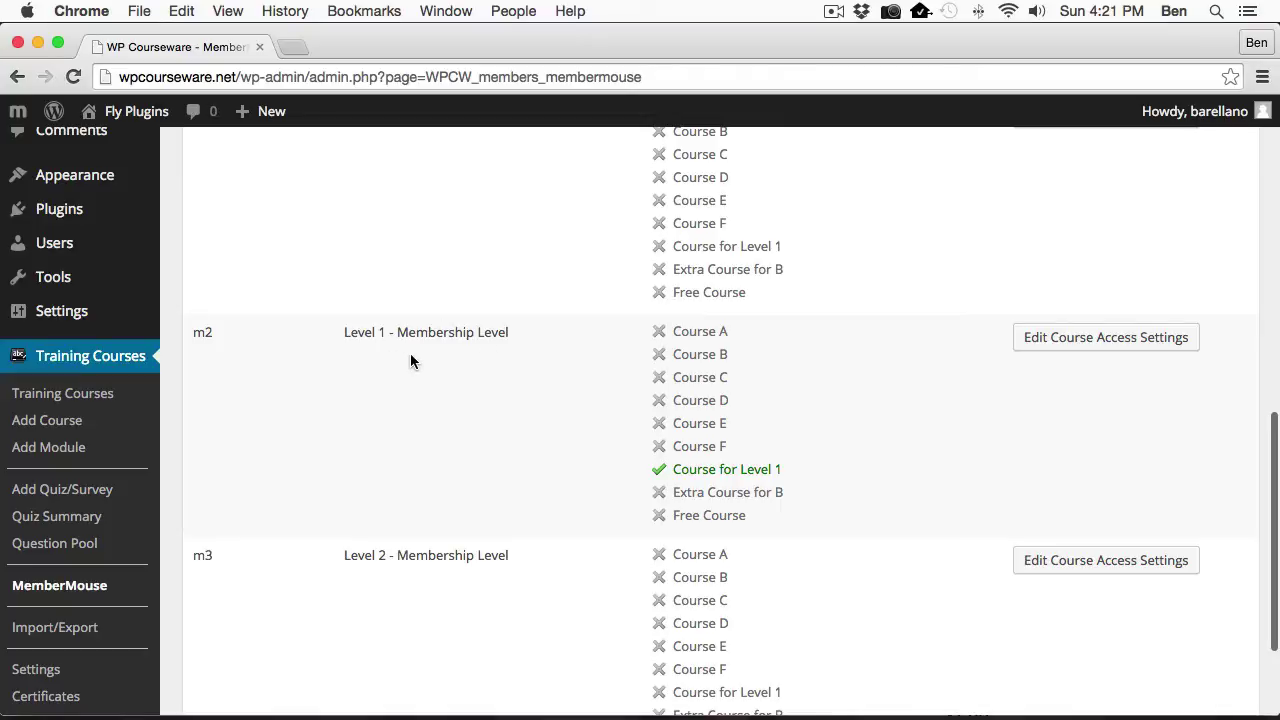
pyautogui.scroll(5, 410, 358)
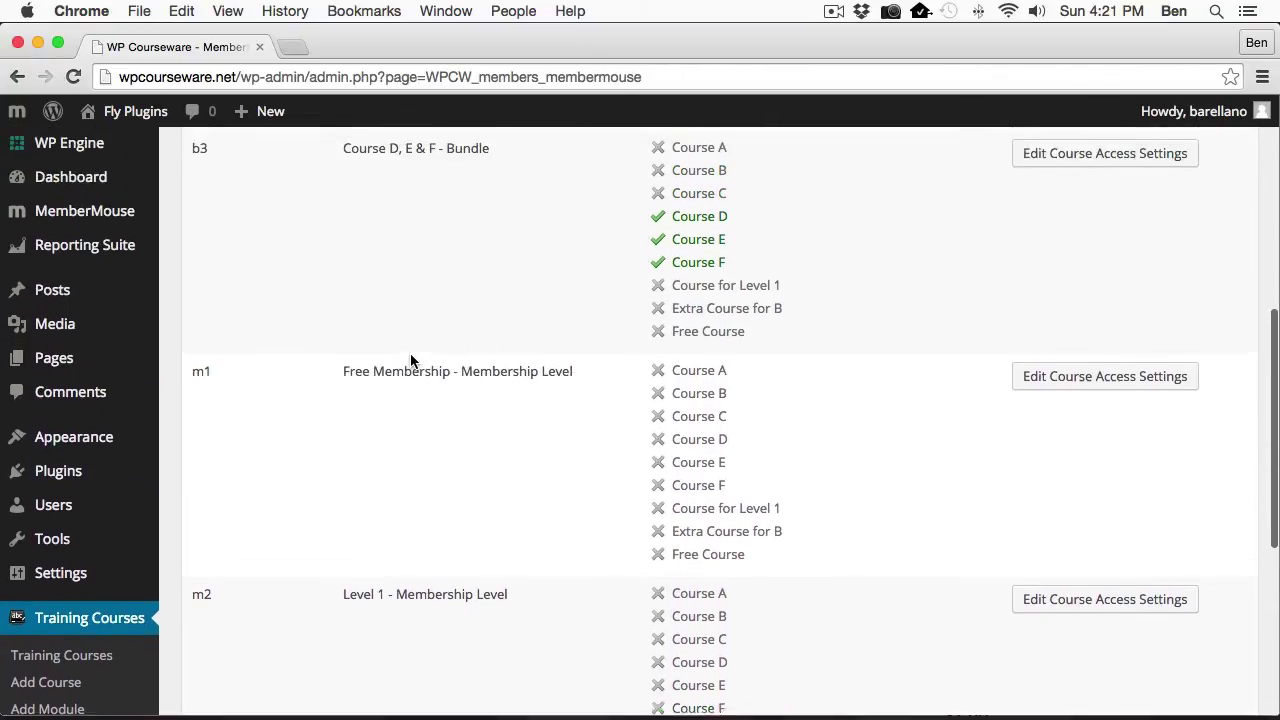
pyautogui.scroll(10, 412, 358)
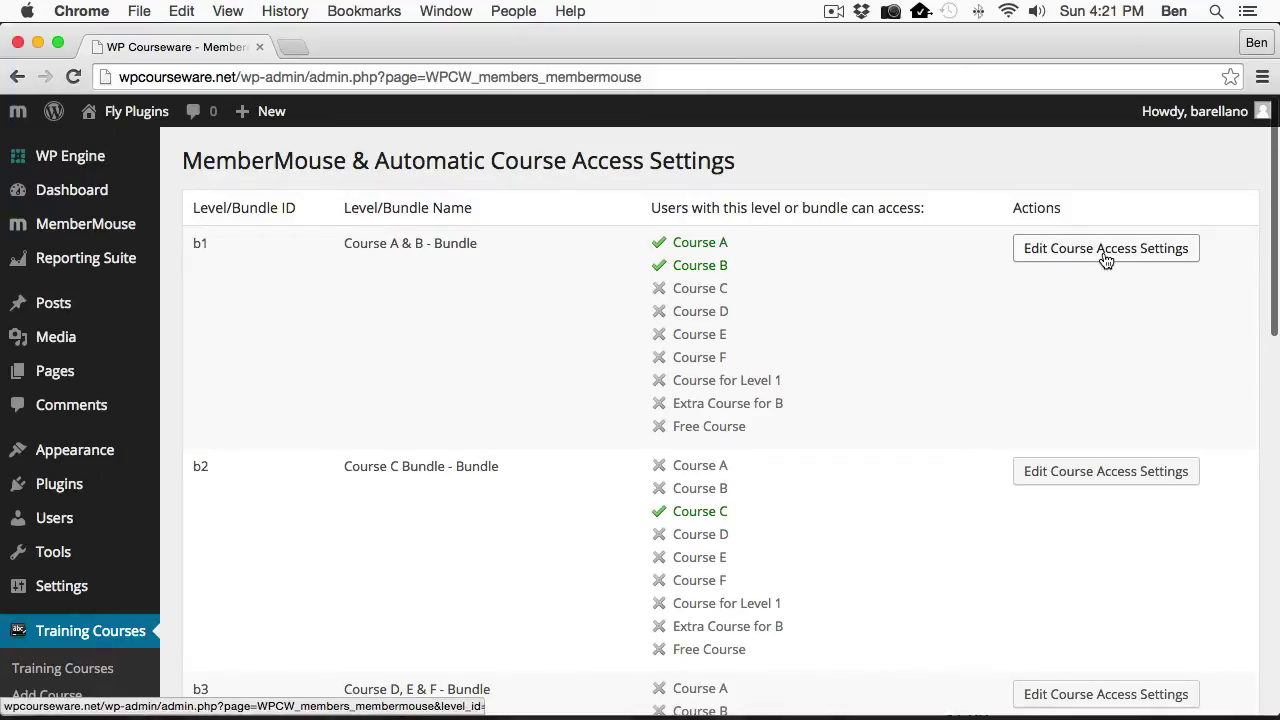
# Edit bundle b1 so only Course A and Course B are checked, leaving out Course D, and save.
pyautogui.click(1105, 259)
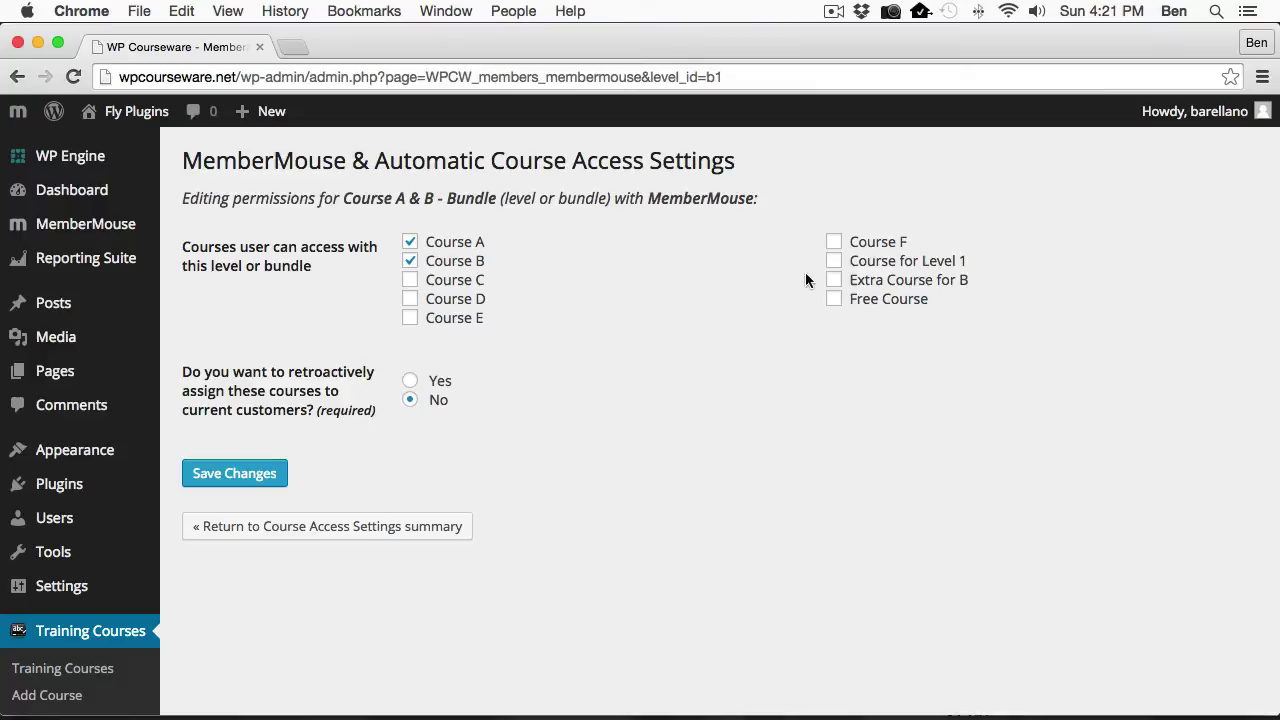
pyautogui.click(410, 299)
pyautogui.click(410, 299)
pyautogui.click(258, 485)
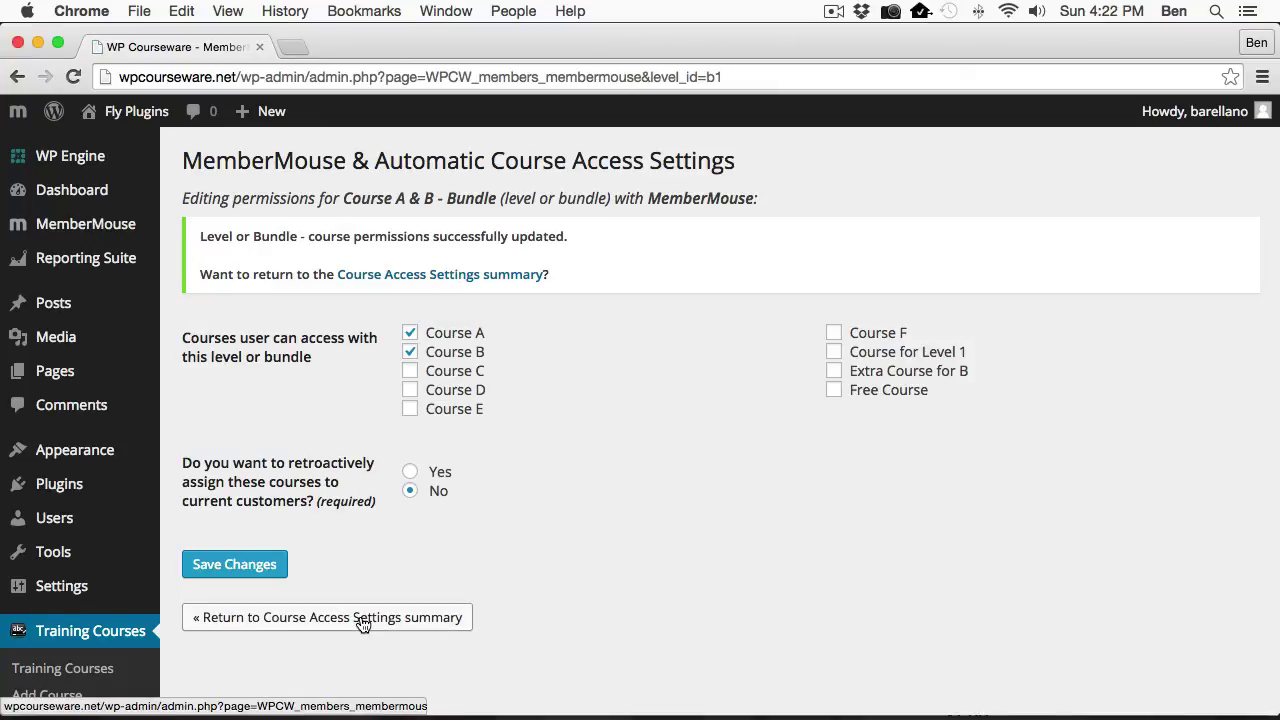
# Return to the course access summary and check the updated b1 entry.
pyautogui.click(360, 619)
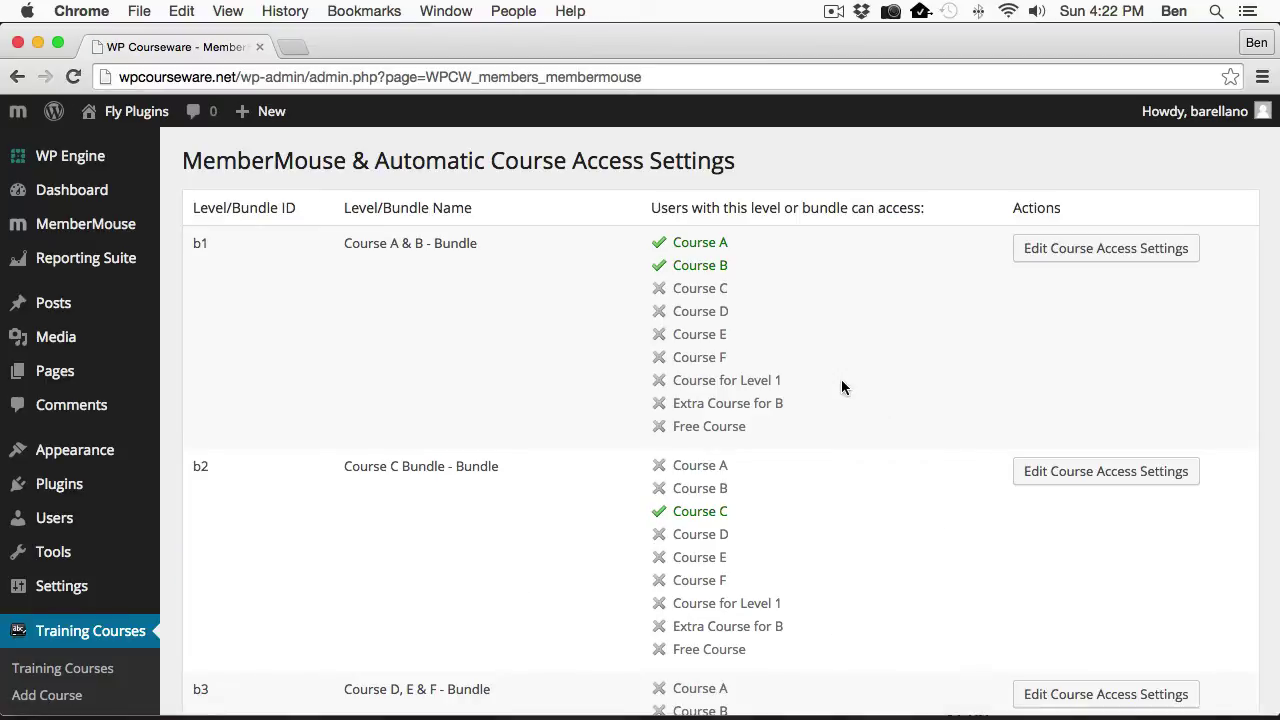
pyautogui.scroll(-10, 842, 385)
pyautogui.scroll(2, 842, 385)
pyautogui.scroll(10, 841, 388)
# Fill in the buyer's first name, last name, e-mail and password, then check out using PayPal.
pyautogui.press('super+Tab')
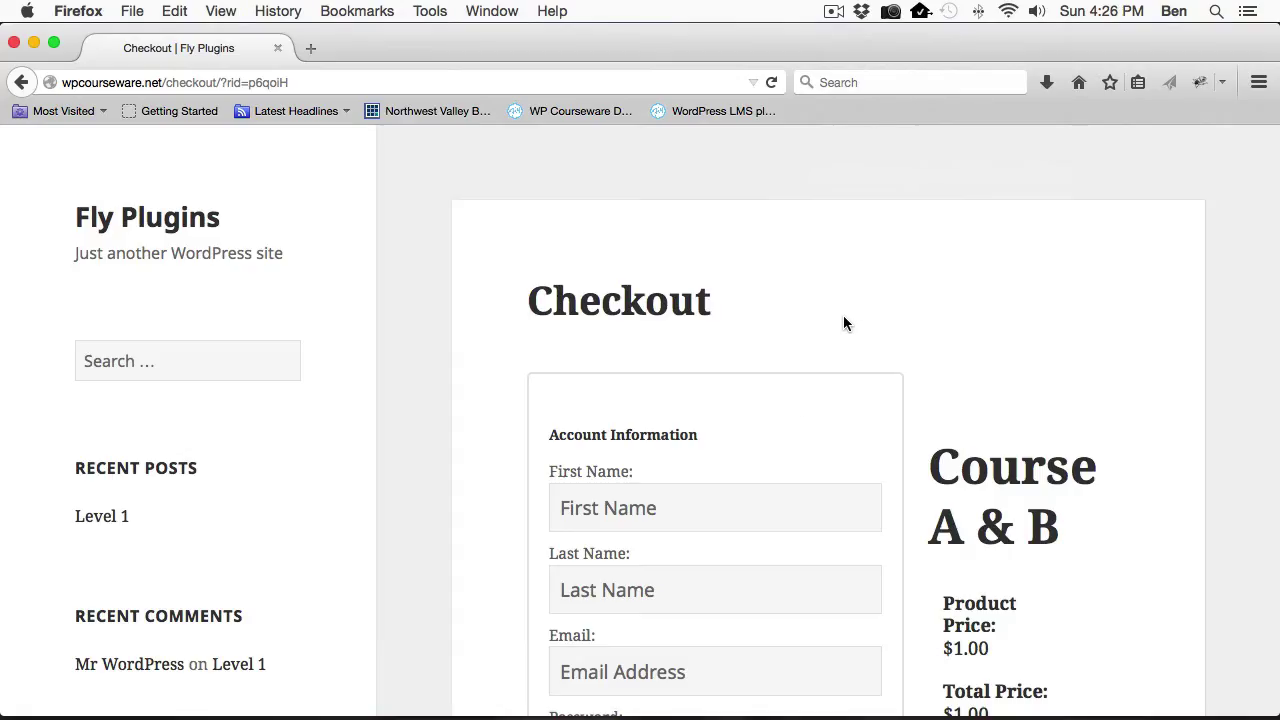
pyautogui.click(571, 507)
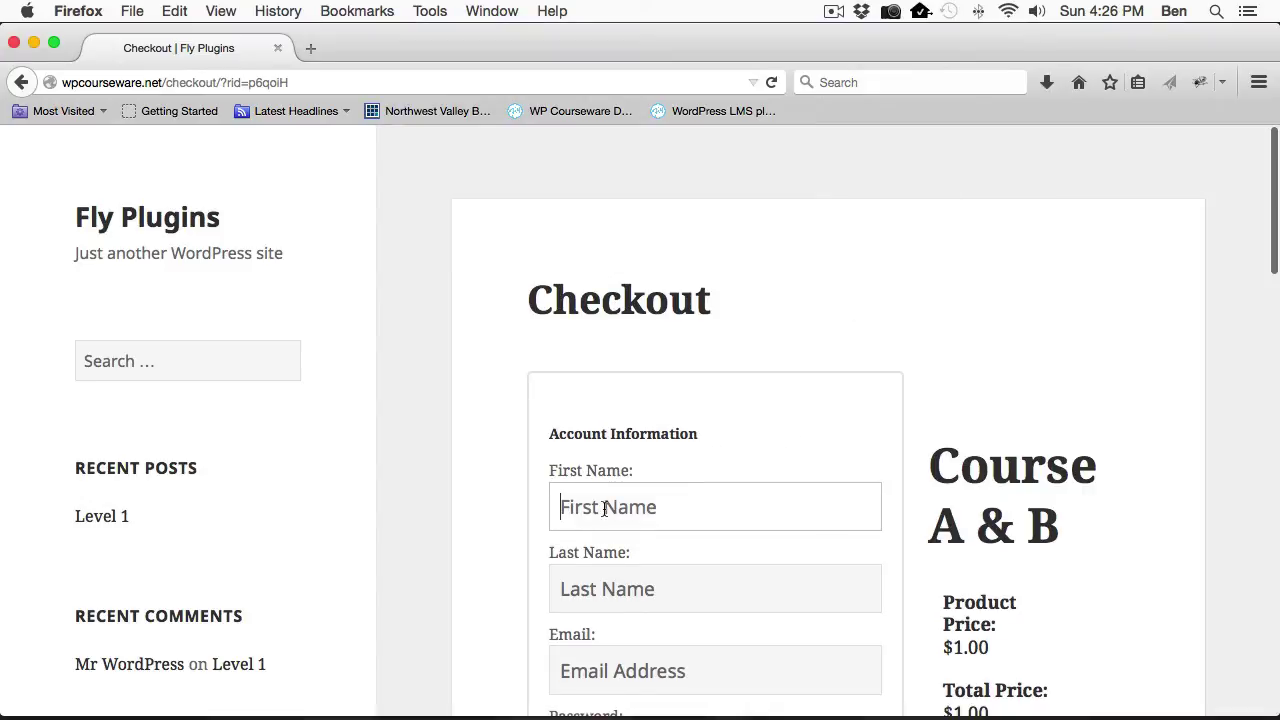
pyautogui.write('Bob')
pyautogui.press('Tab')
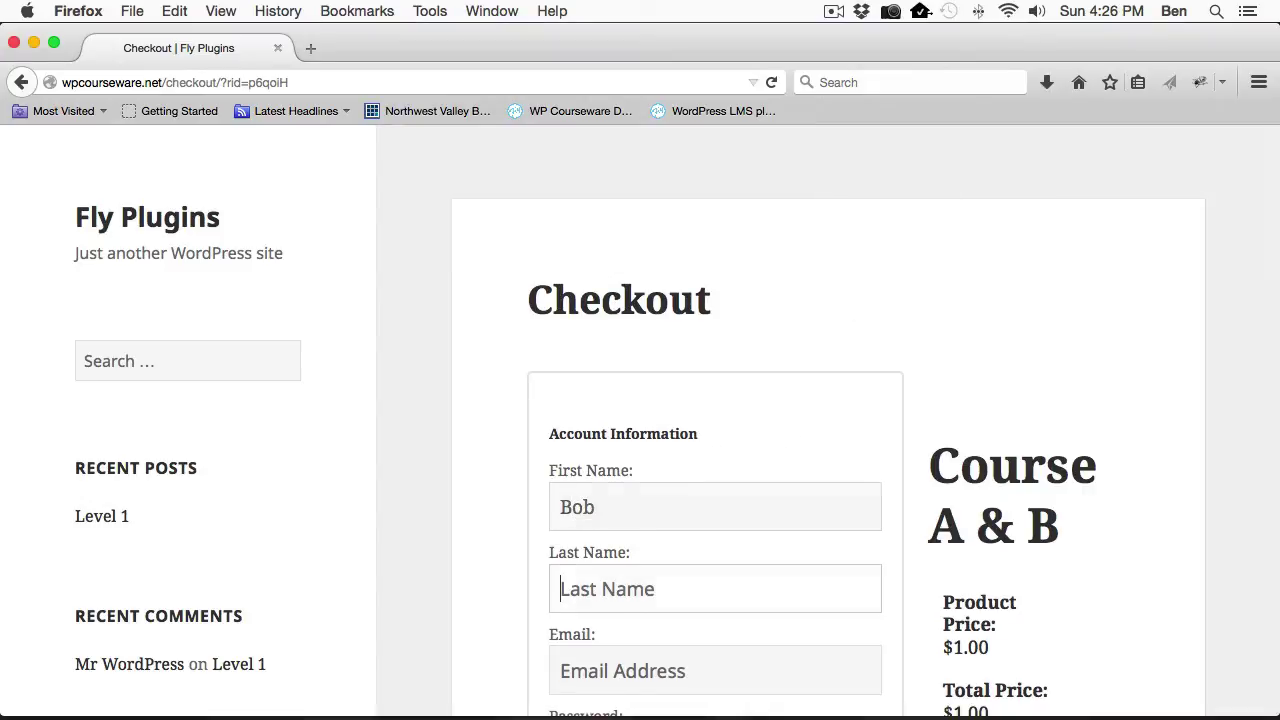
pyautogui.write('Bob')
pyautogui.press('Tab')
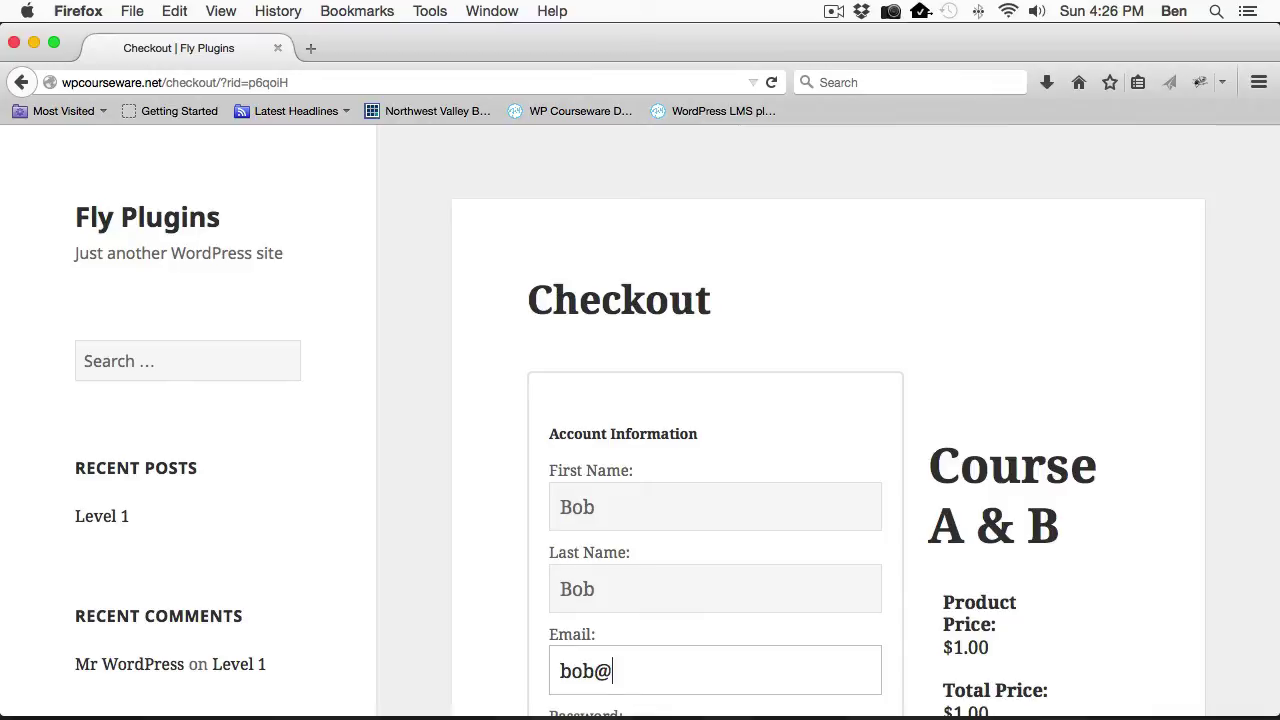
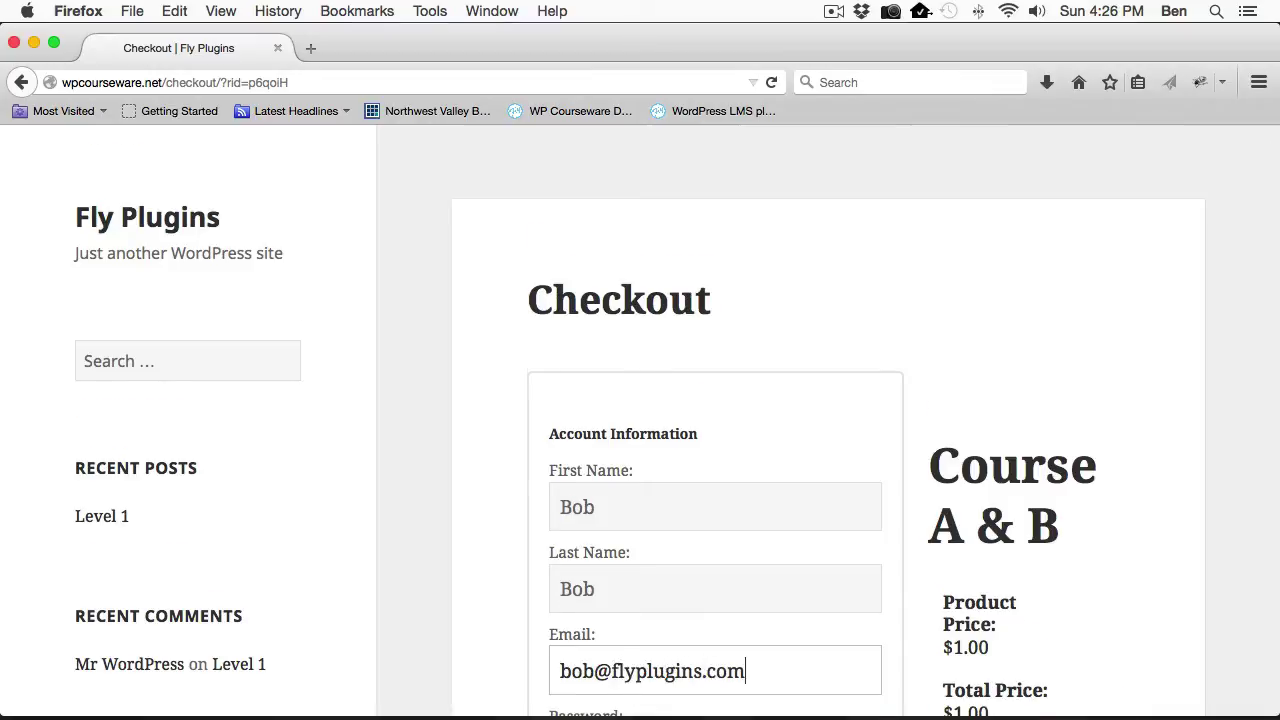
pyautogui.press('Tab')
pyautogui.write('bobsword')
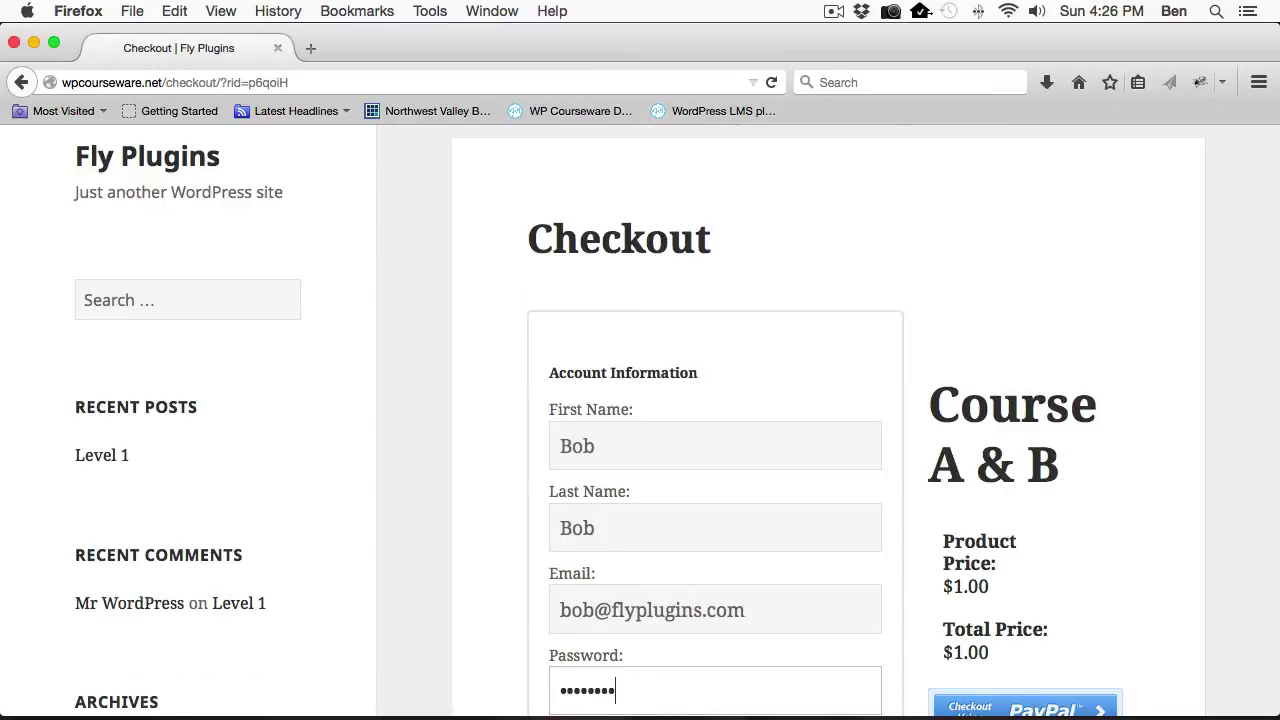
pyautogui.scroll(-3, 595, 598)
pyautogui.click(990, 560)
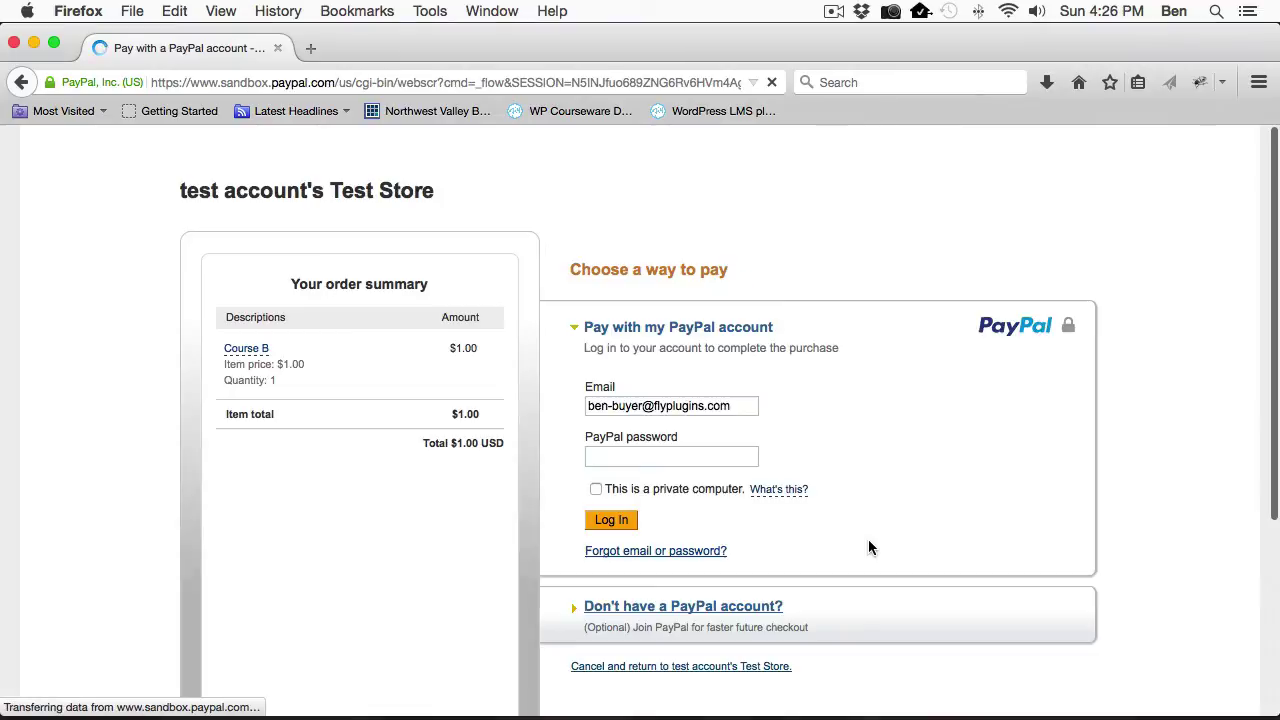
# Log in to PayPal Sandbox with the buyer's password, pay the $1.00 order, and return to Chrome.
pyautogui.click(706, 458)
pyautogui.write('p')
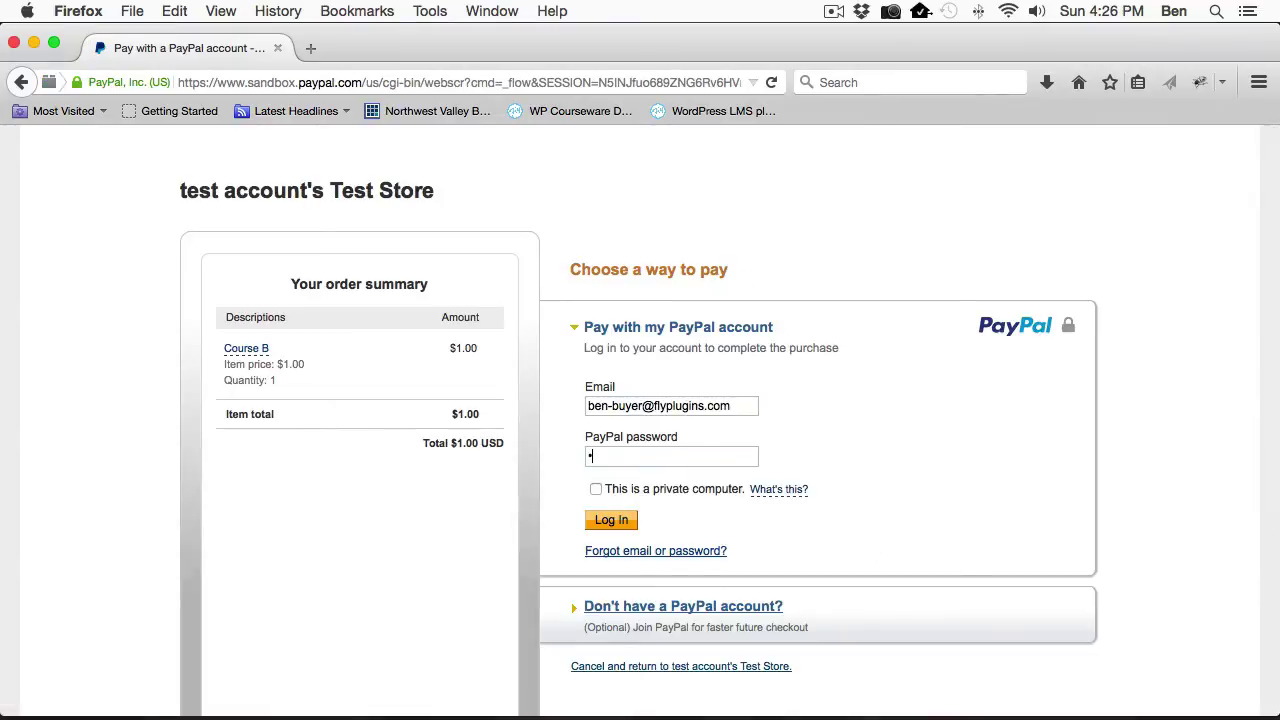
pyautogui.write('assword')
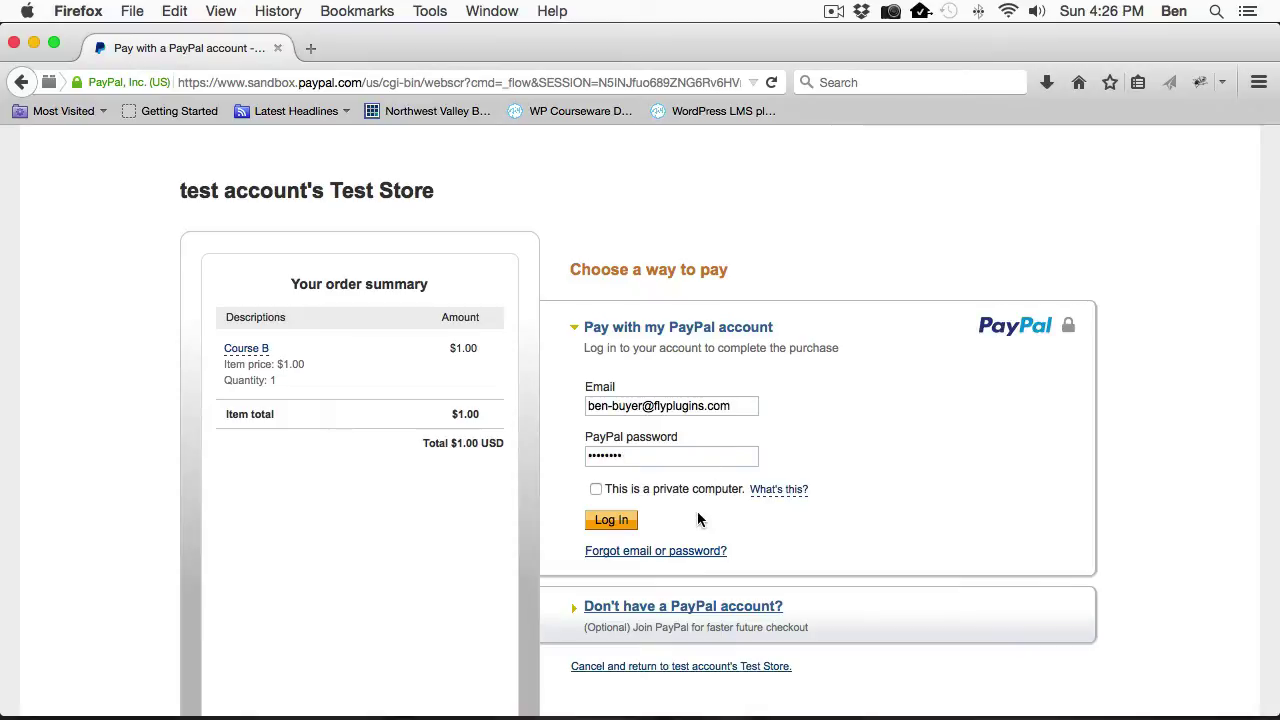
pyautogui.click(611, 520)
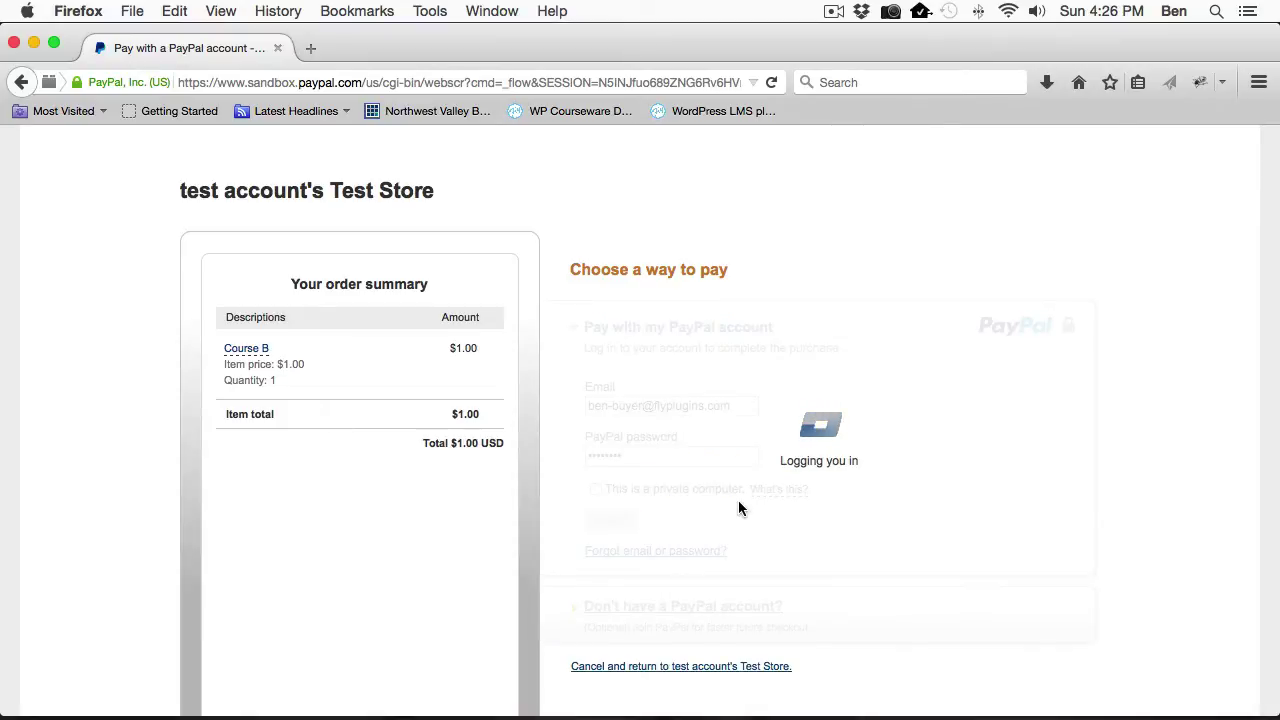
pyautogui.click(608, 340)
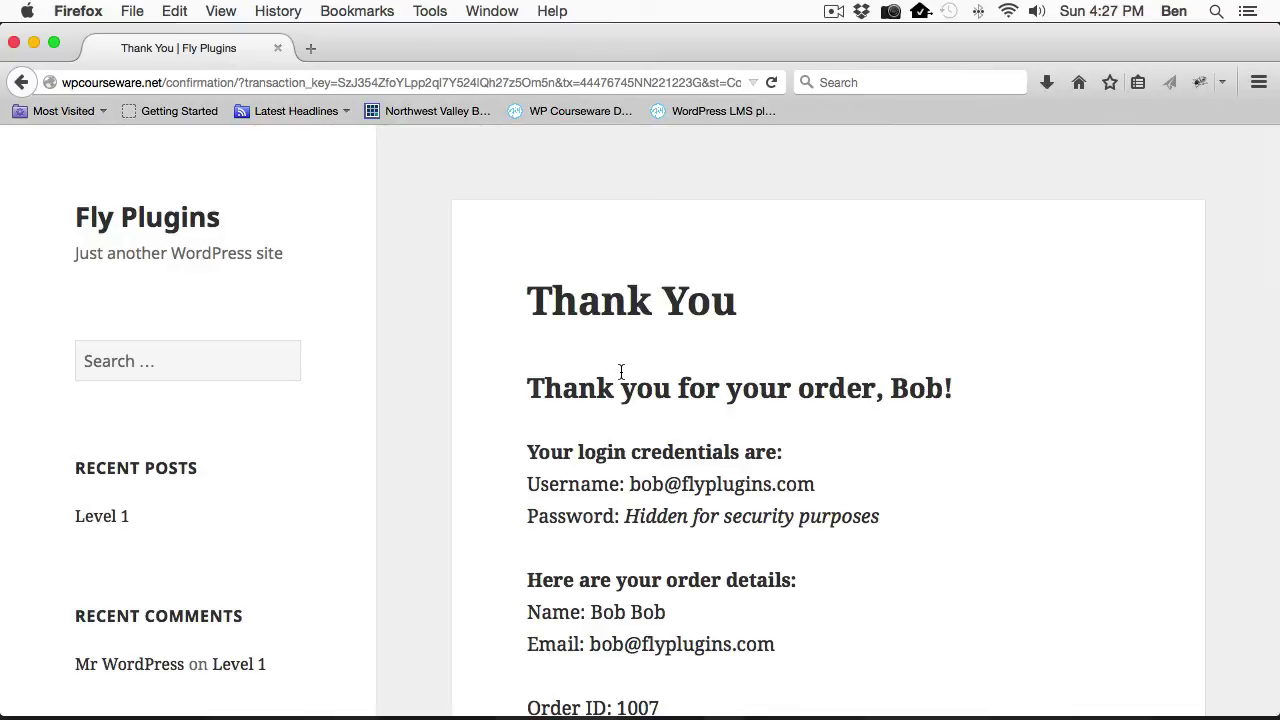
pyautogui.press('super+Tab')
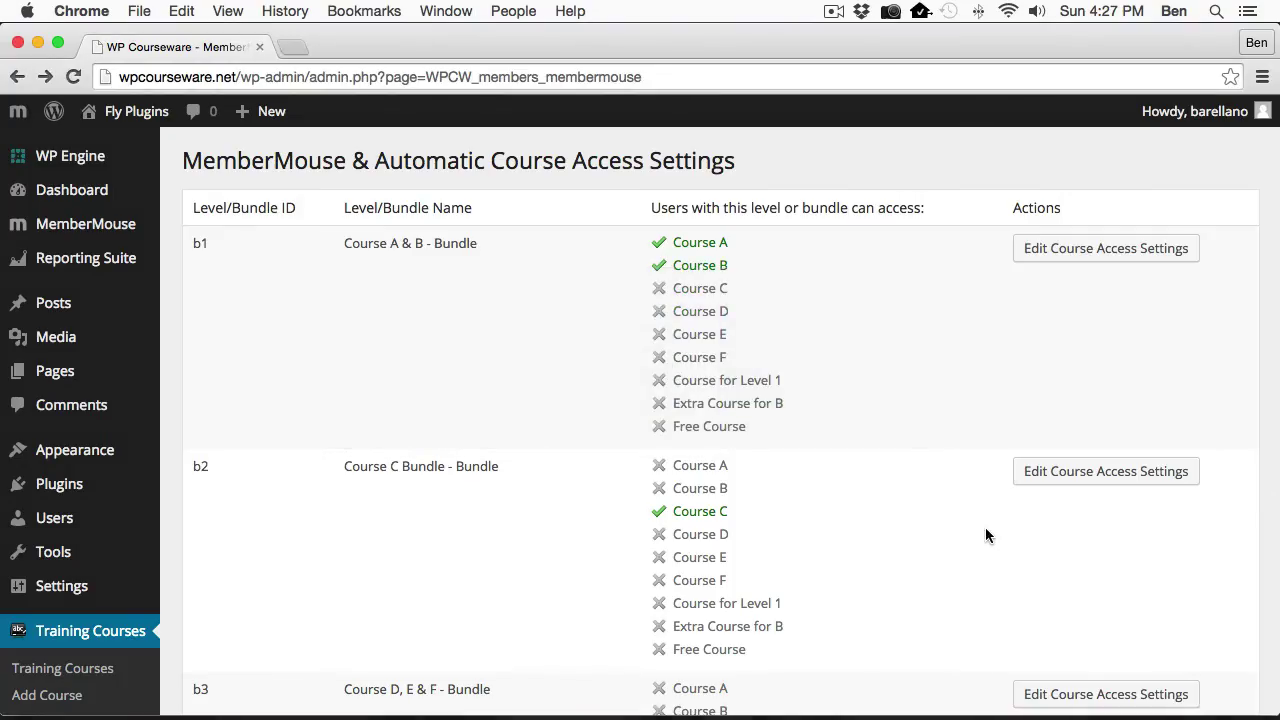
# Check the Users list to confirm the new subscriber is enrolled in Course A and Course B.
pyautogui.click(57, 524)
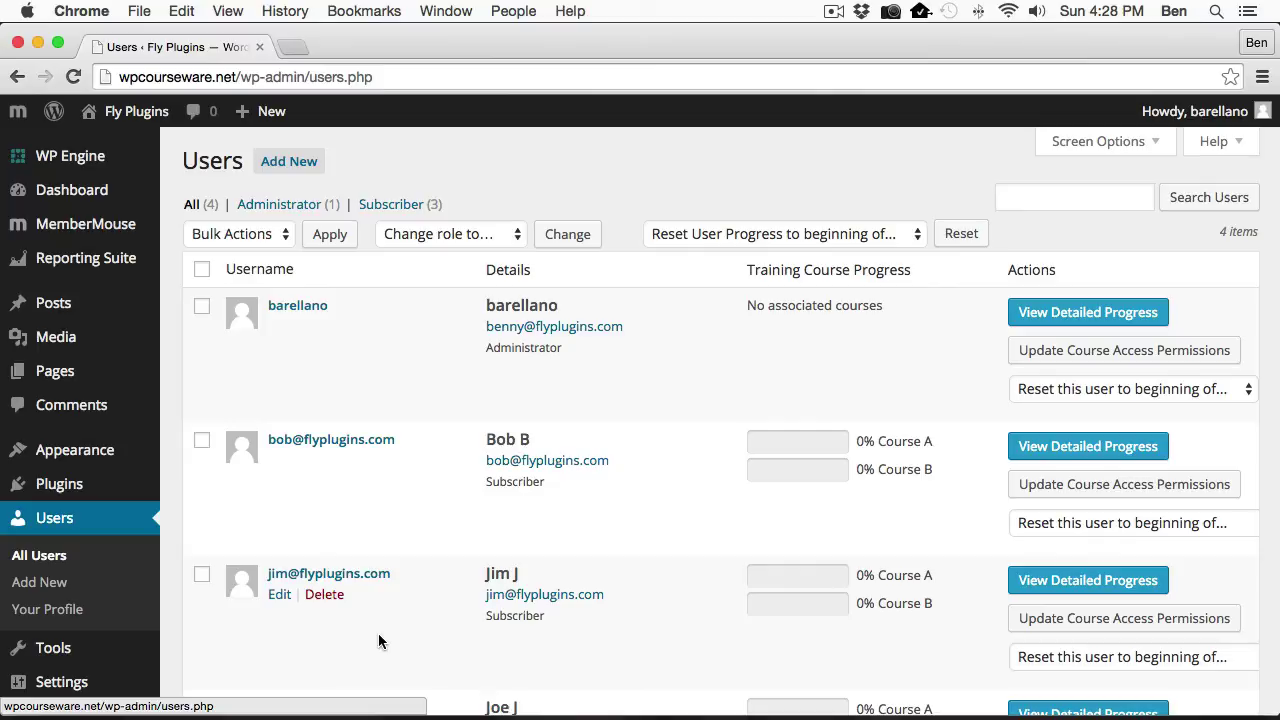
pyautogui.scroll(-3, 128, 585)
# Add Extra Course for B to bundle b1 with retroactive assignment to current customers, and save.
pyautogui.moveTo(112, 590)
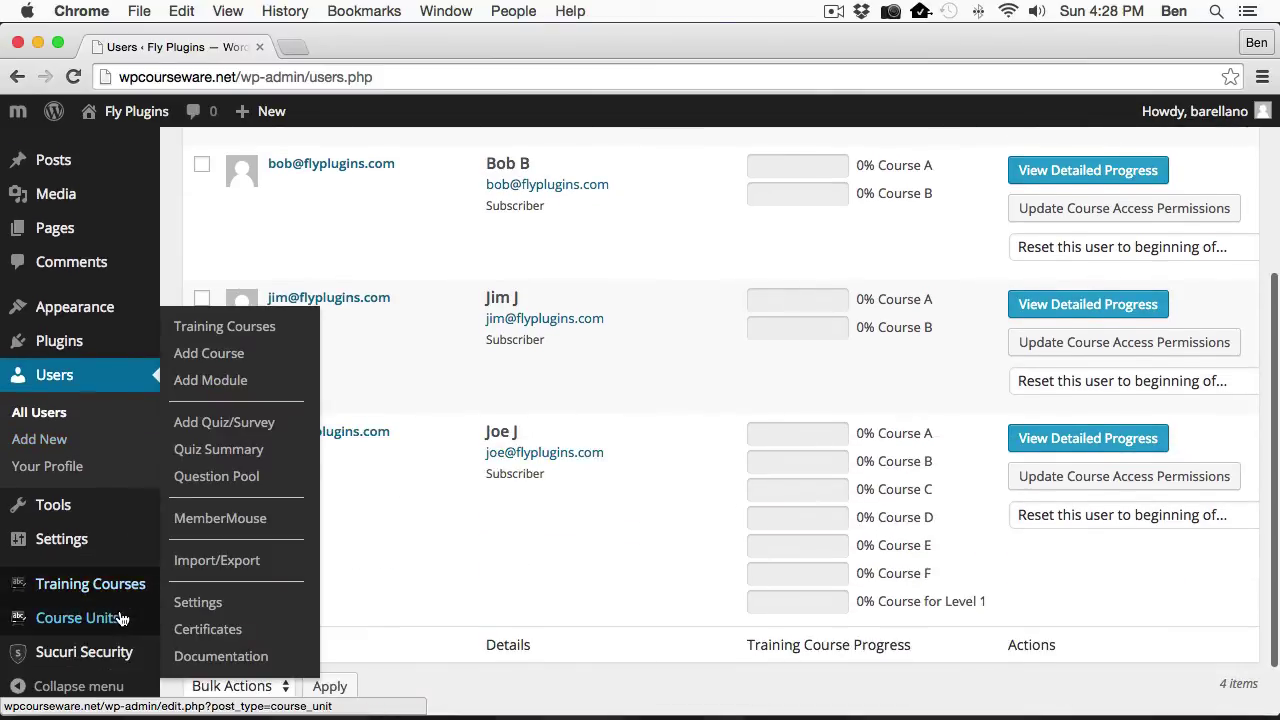
pyautogui.click(216, 520)
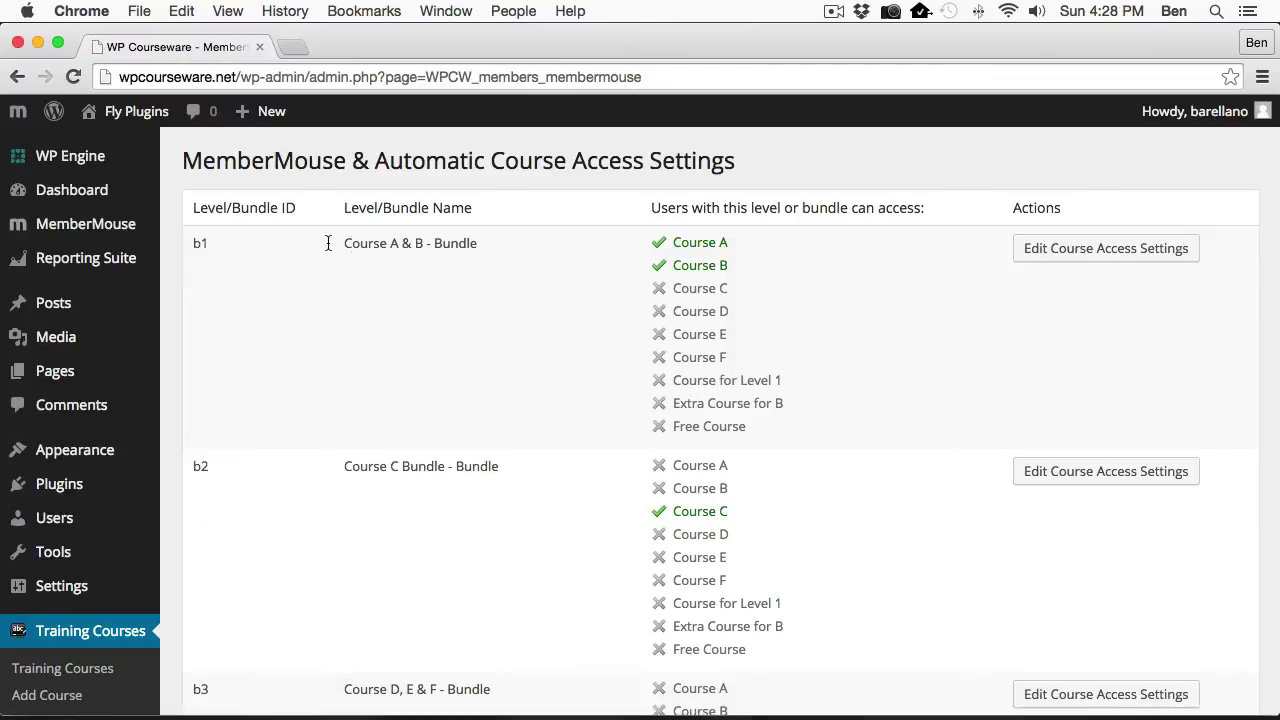
pyautogui.click(1126, 256)
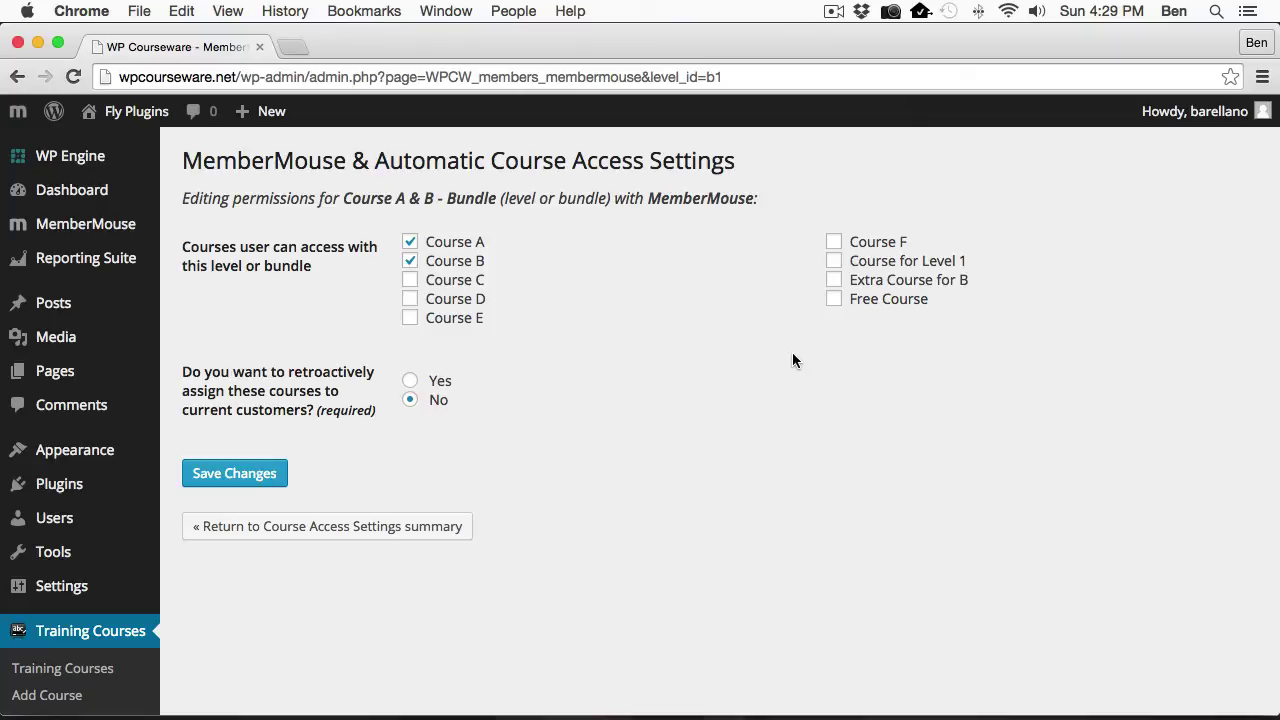
pyautogui.click(833, 280)
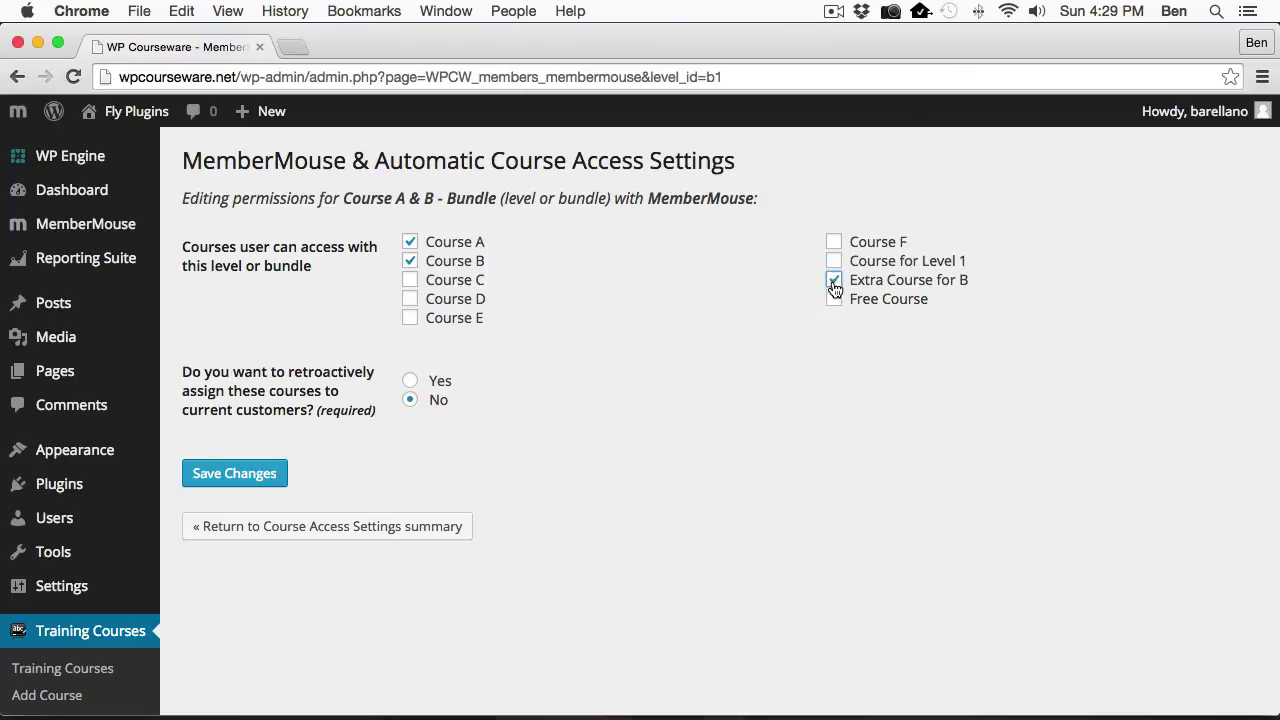
pyautogui.click(410, 380)
pyautogui.click(410, 400)
pyautogui.click(410, 381)
pyautogui.click(216, 482)
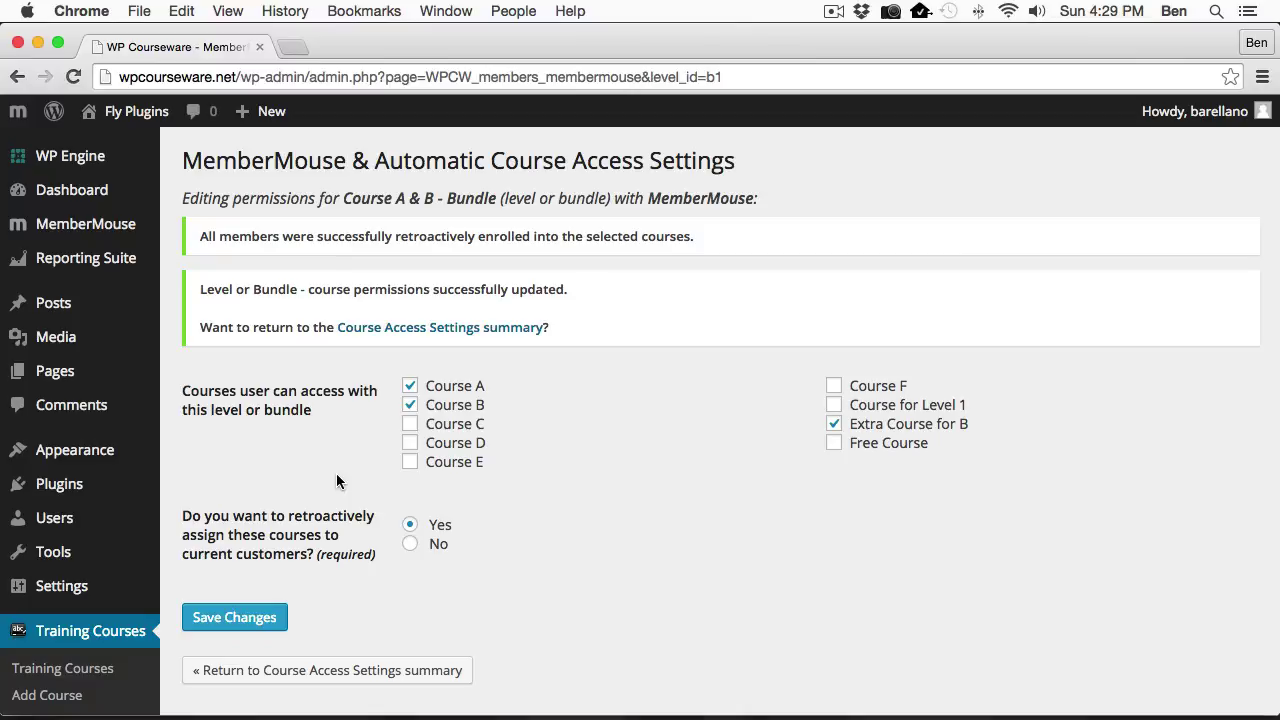
# Check All Users shows members in Course A, Course B and Extra Course for B at 0%.
pyautogui.moveTo(54, 523)
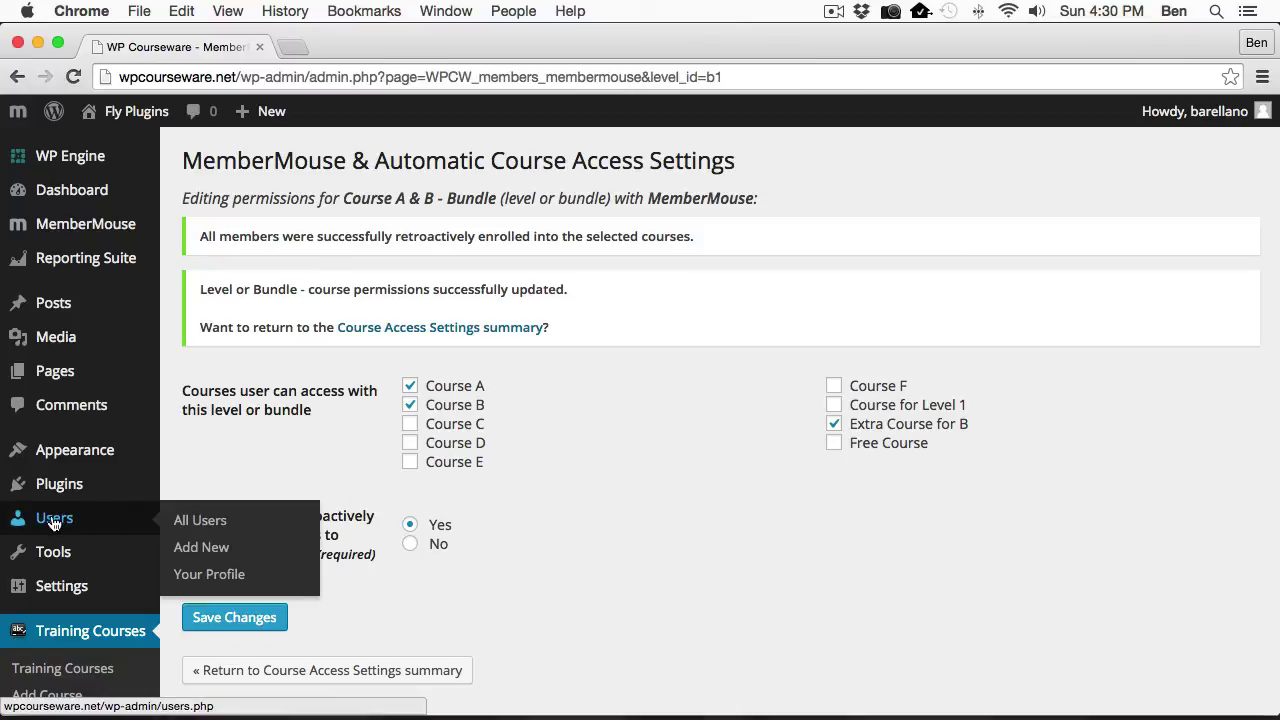
pyautogui.click(54, 522)
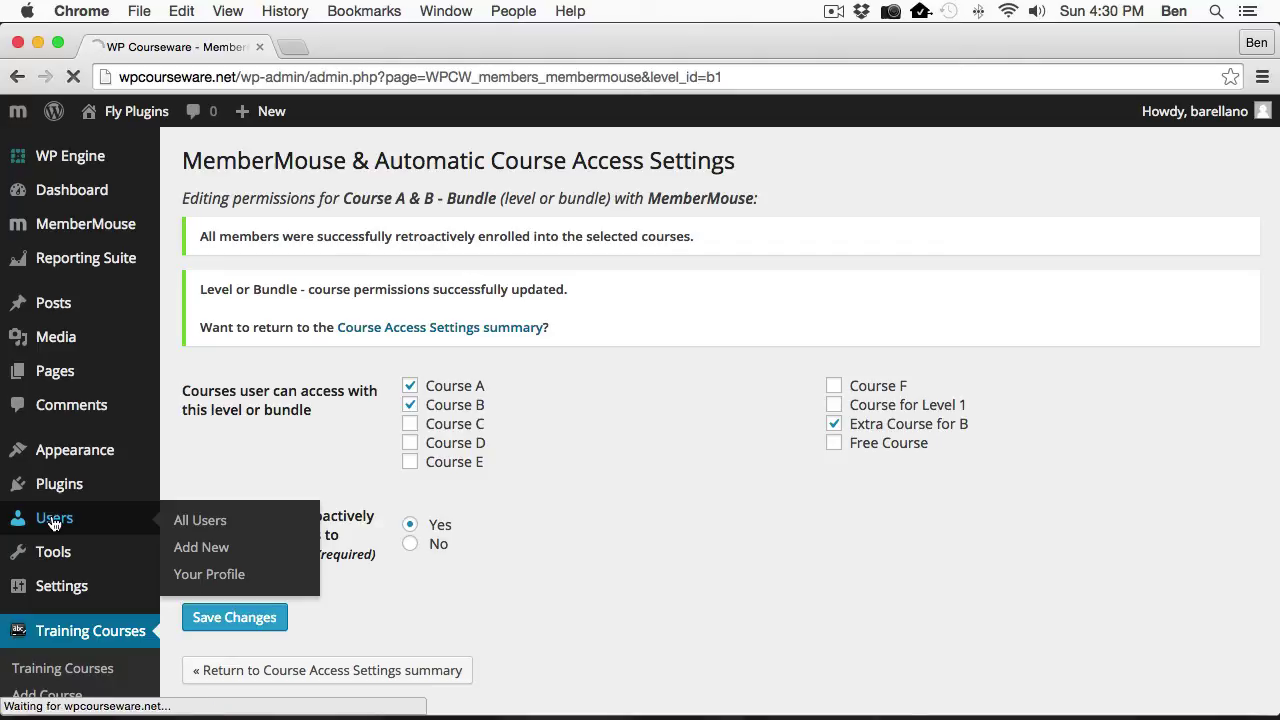
pyautogui.scroll(-2, 704, 515)
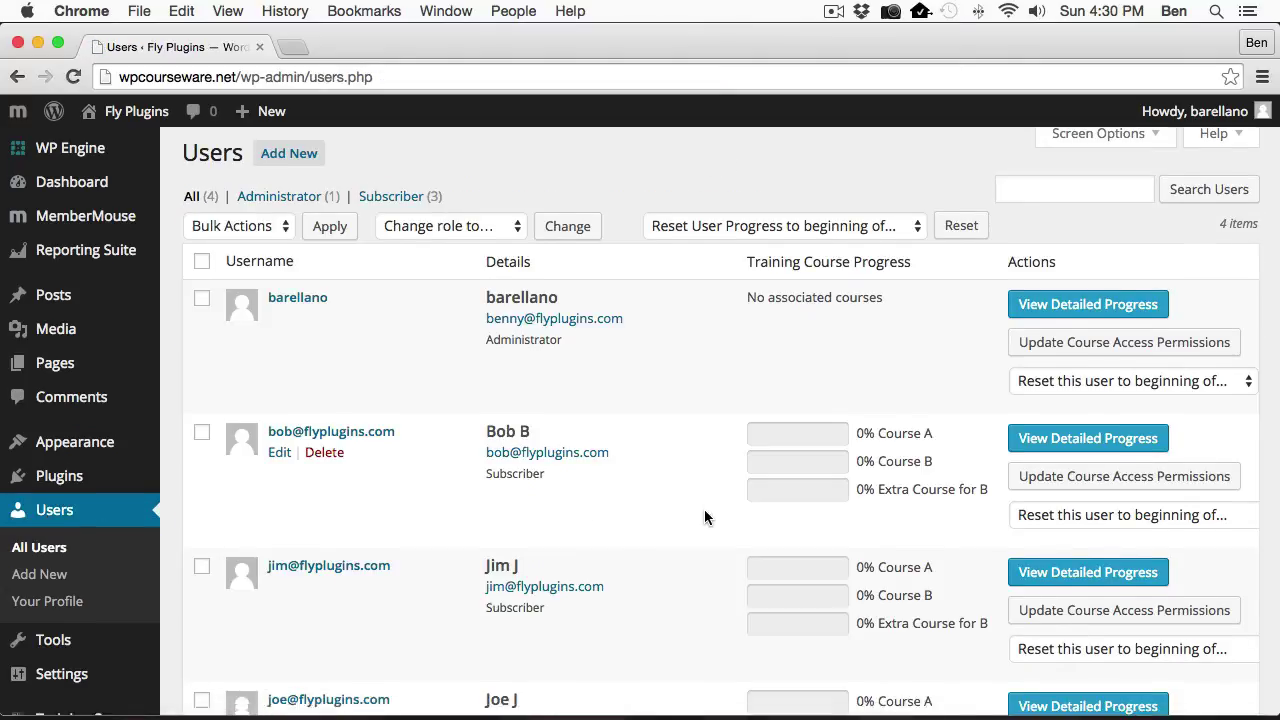